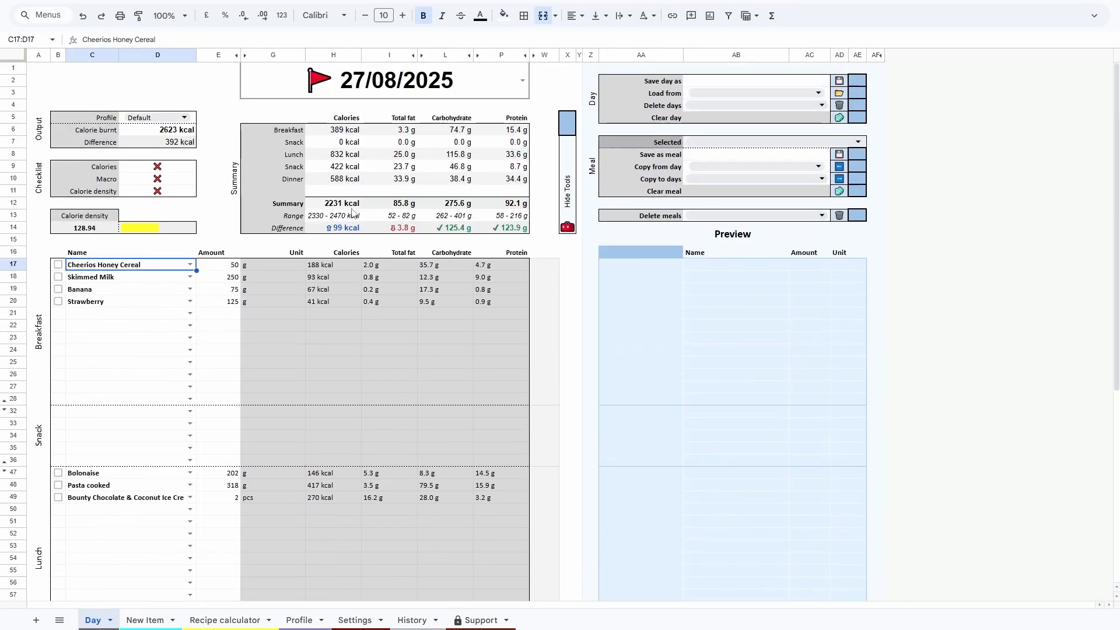
# Examine the day's total calories, the calorie, fat, carbohydrate and protein differences, and the calorie density bar
pyautogui.click(354, 211)
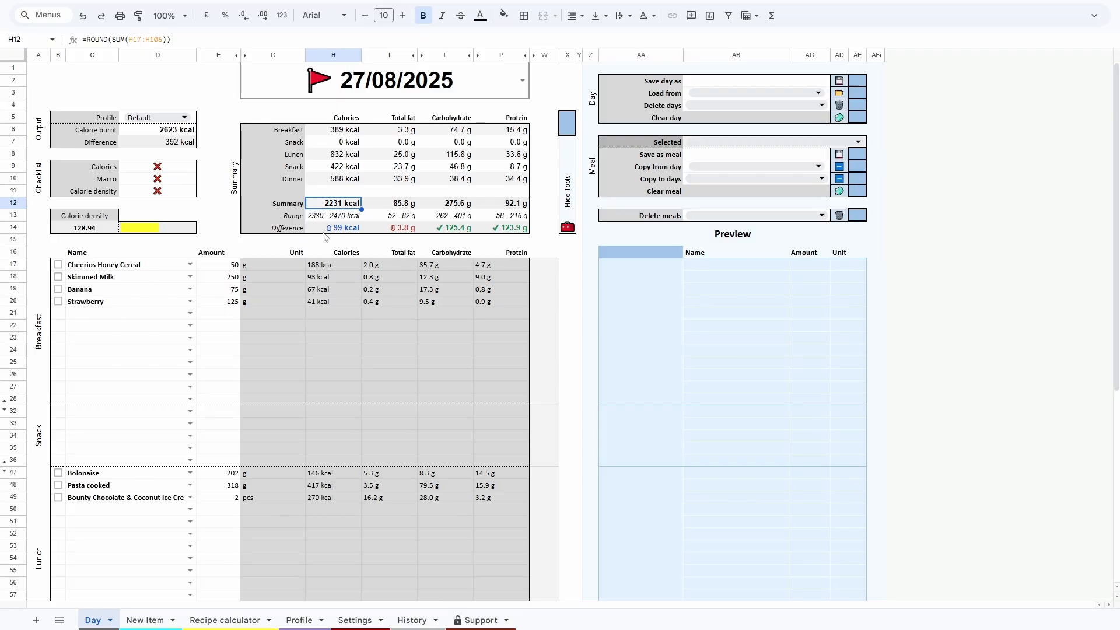
pyautogui.click(350, 231)
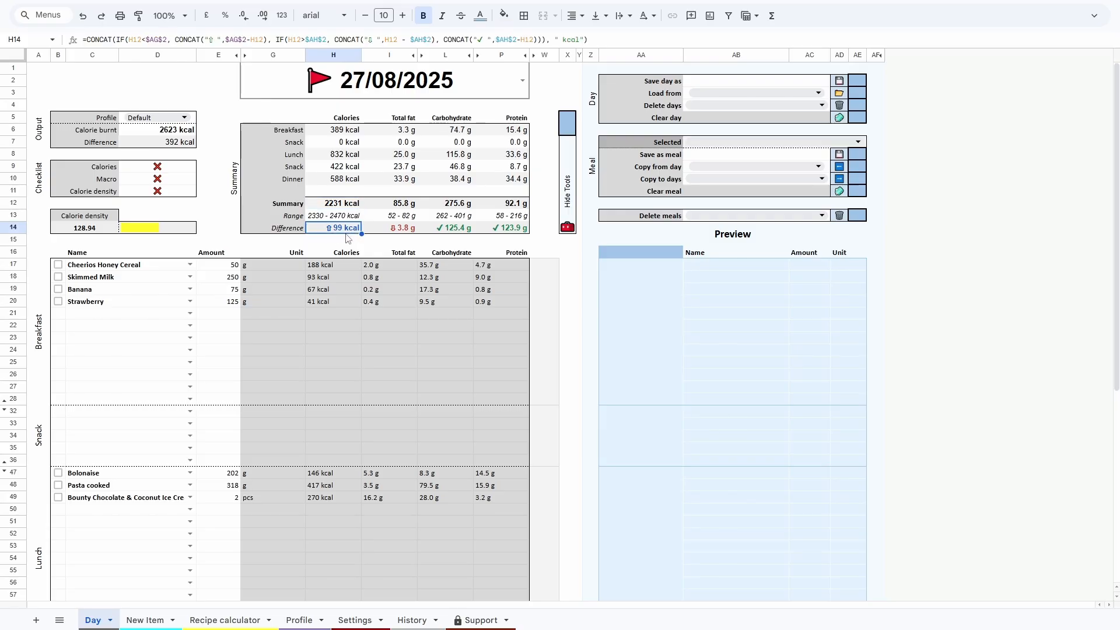
pyautogui.click(414, 231)
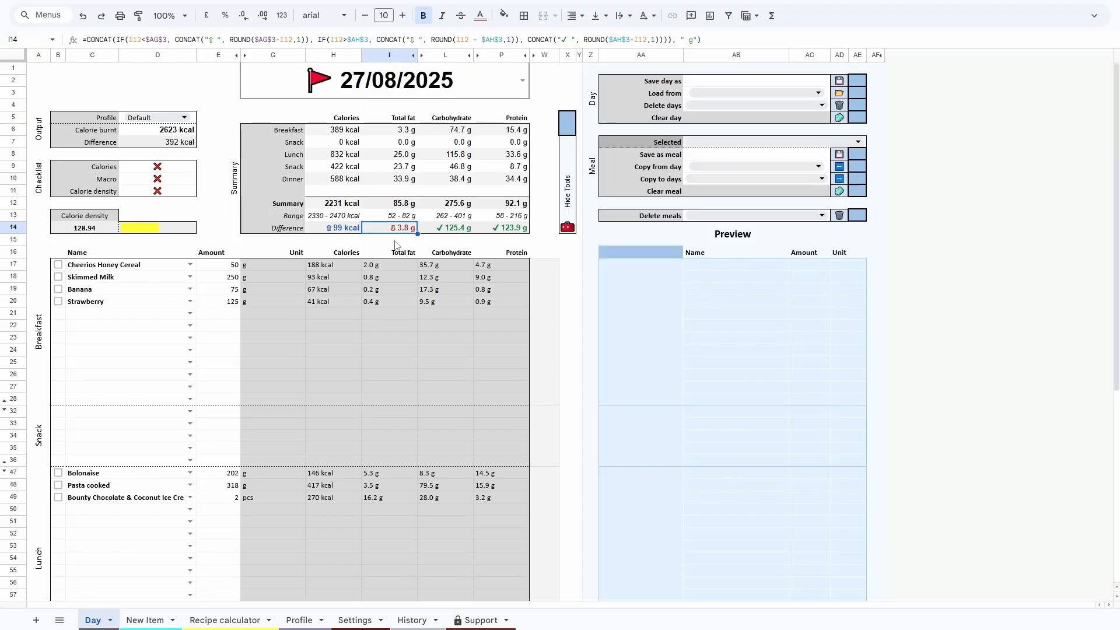
pyautogui.click(462, 231)
pyautogui.click(510, 231)
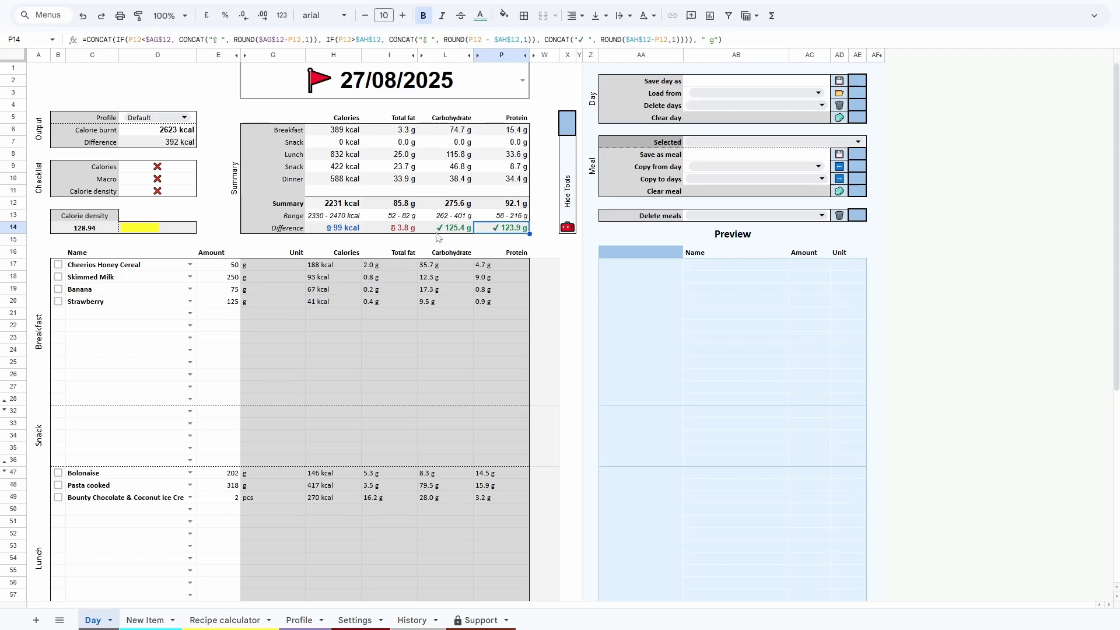
pyautogui.click(190, 230)
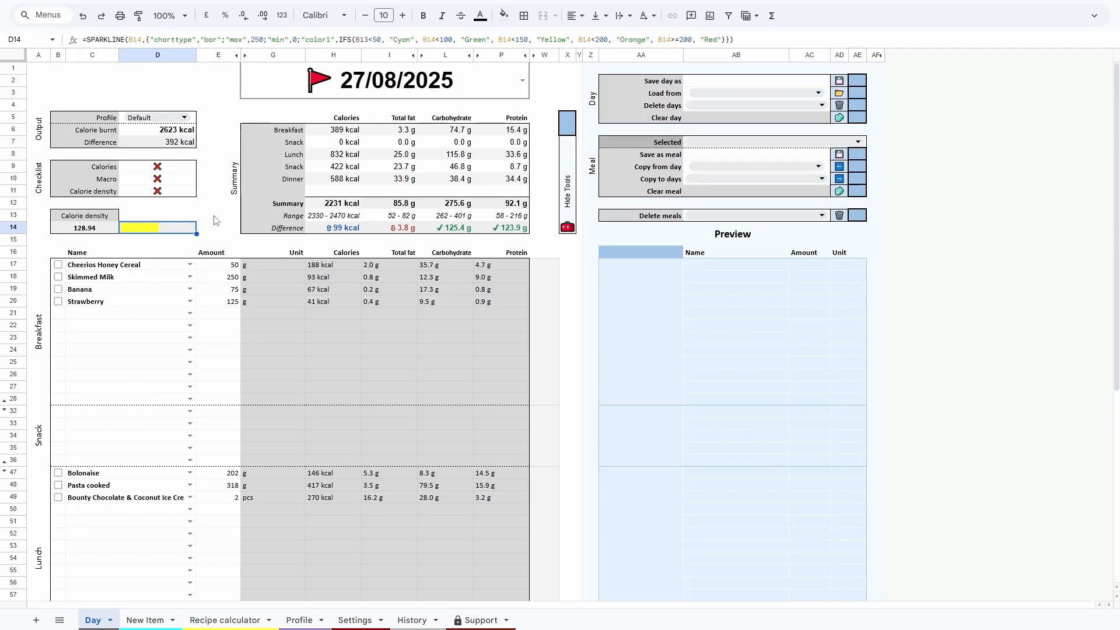
# Replace Almond in the Dinner section with Watermelon and enter its amount as c=220
pyautogui.scroll(-5, 149, 414)
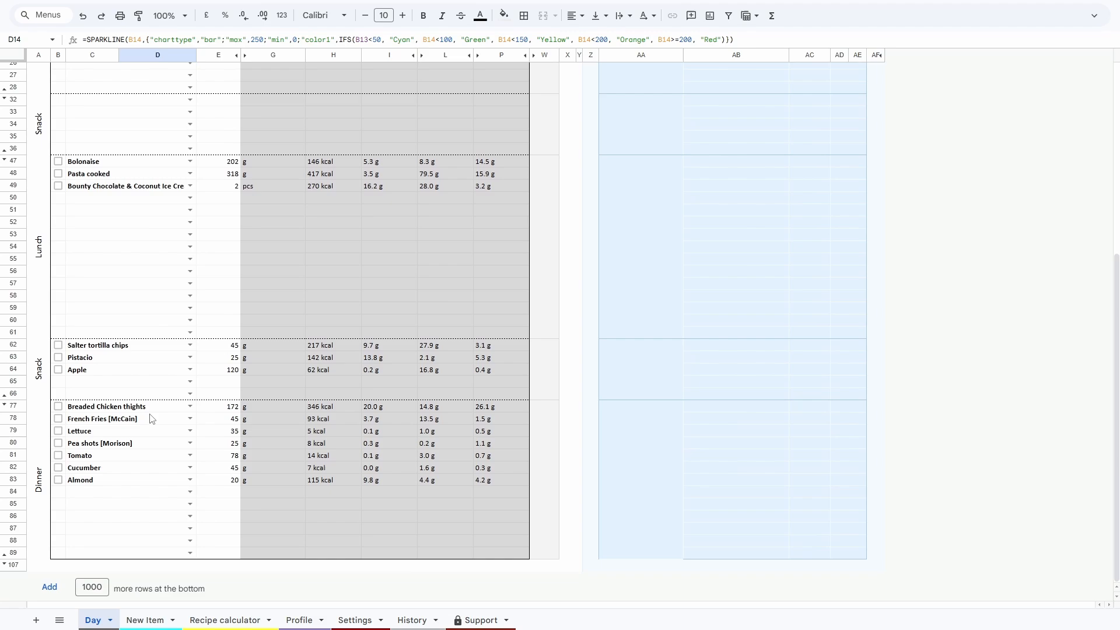
pyautogui.click(125, 485)
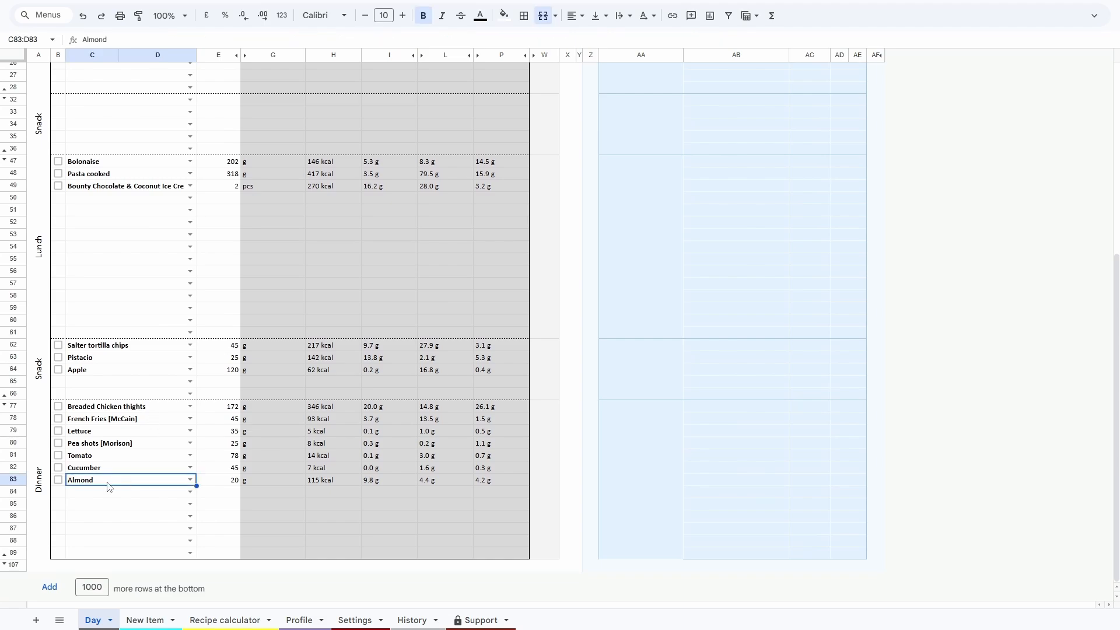
pyautogui.press('Delete')
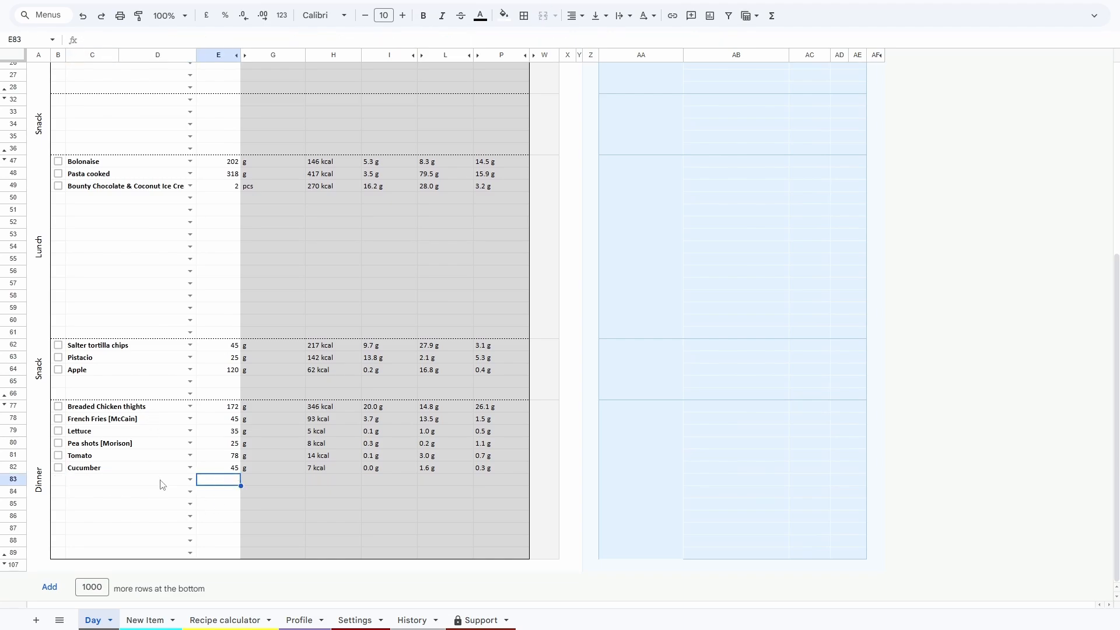
pyautogui.write('Water')
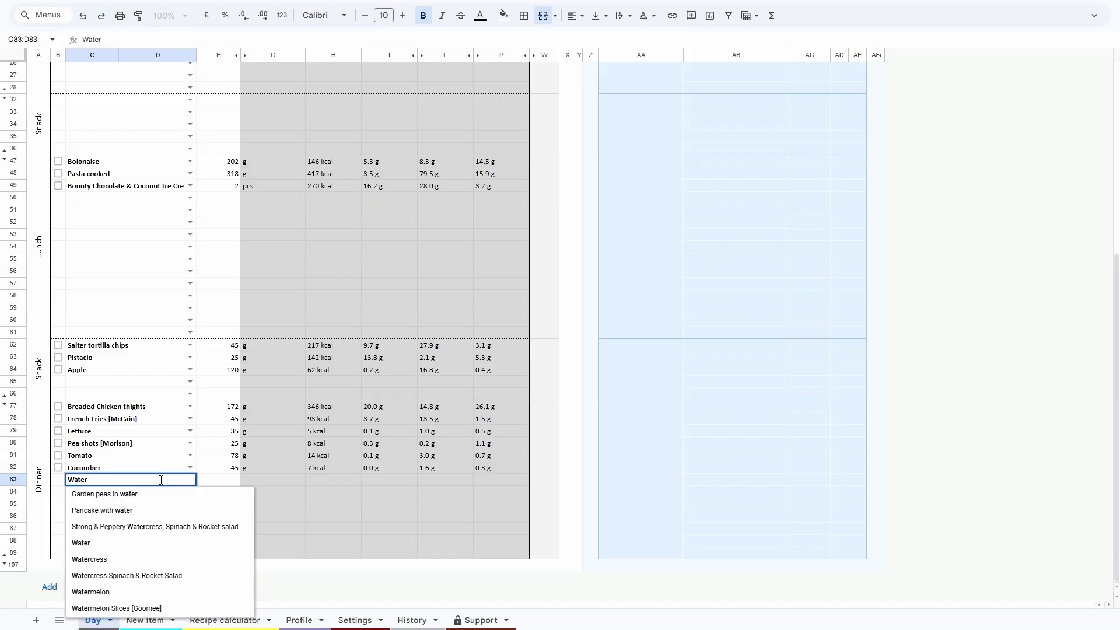
pyautogui.write('me')
pyautogui.press('Return')
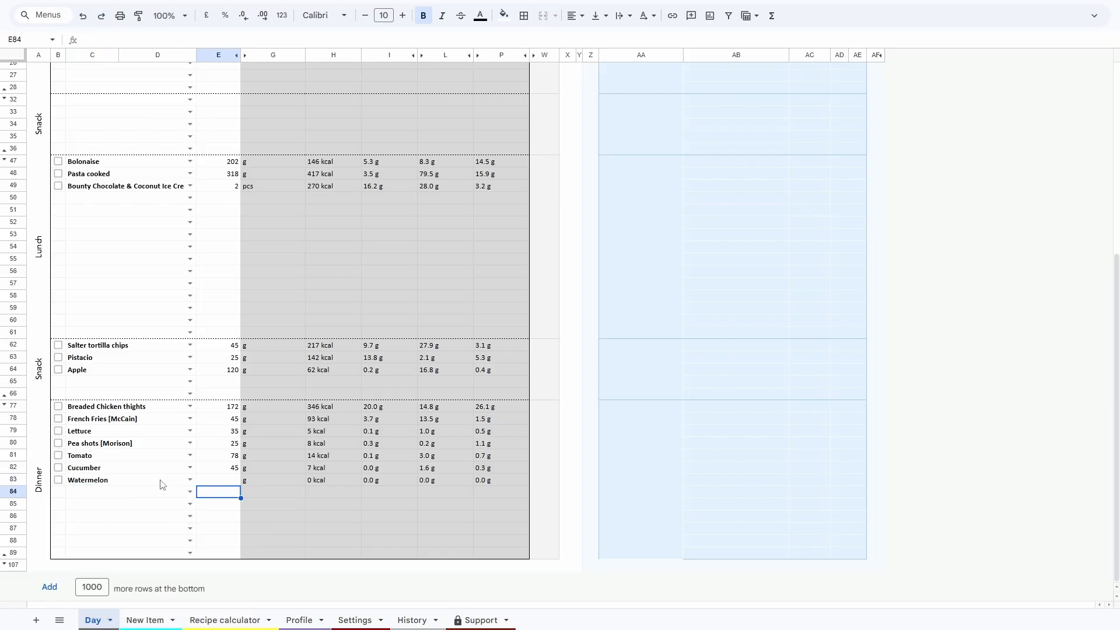
pyautogui.write('c=220')
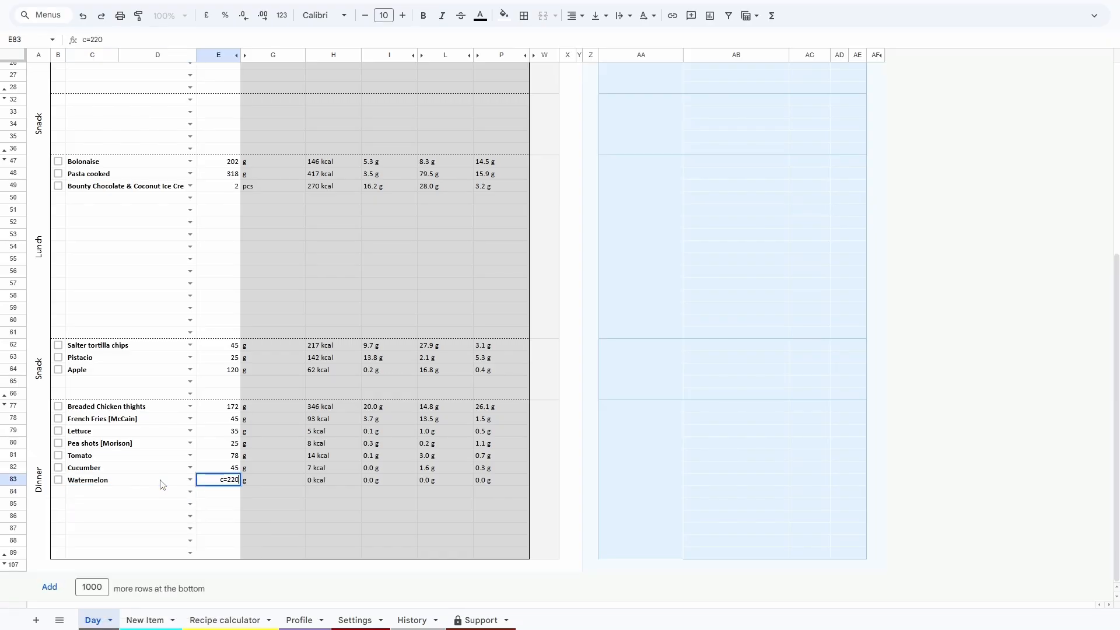
pyautogui.press('Return')
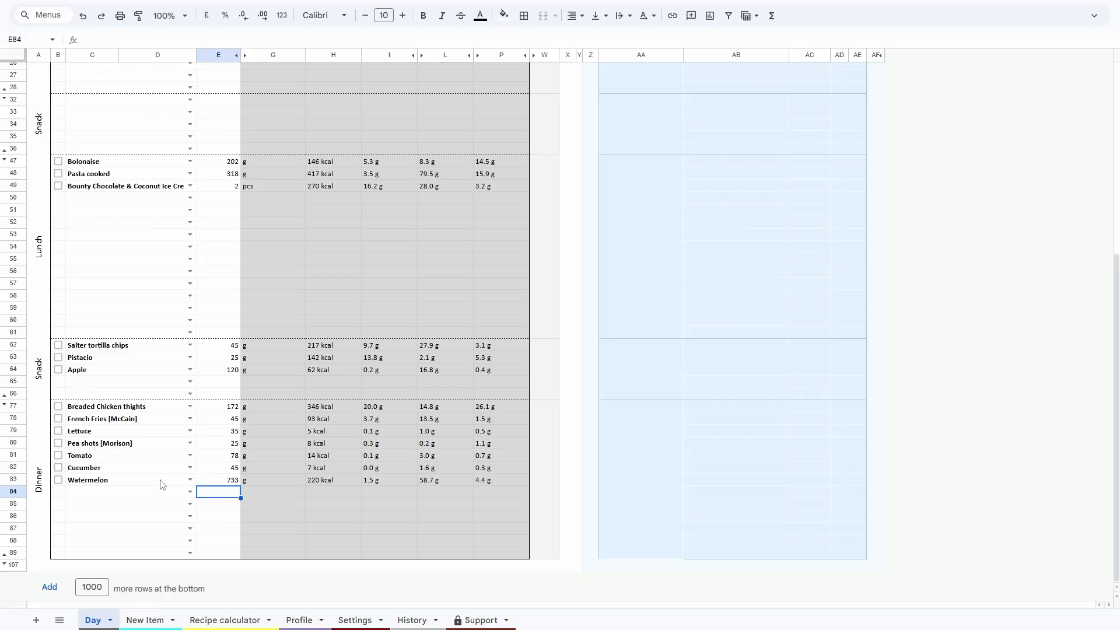
# Try the Excercise day and Chill day profiles for this day, and return to the Default profile
pyautogui.scroll(5, 205, 499)
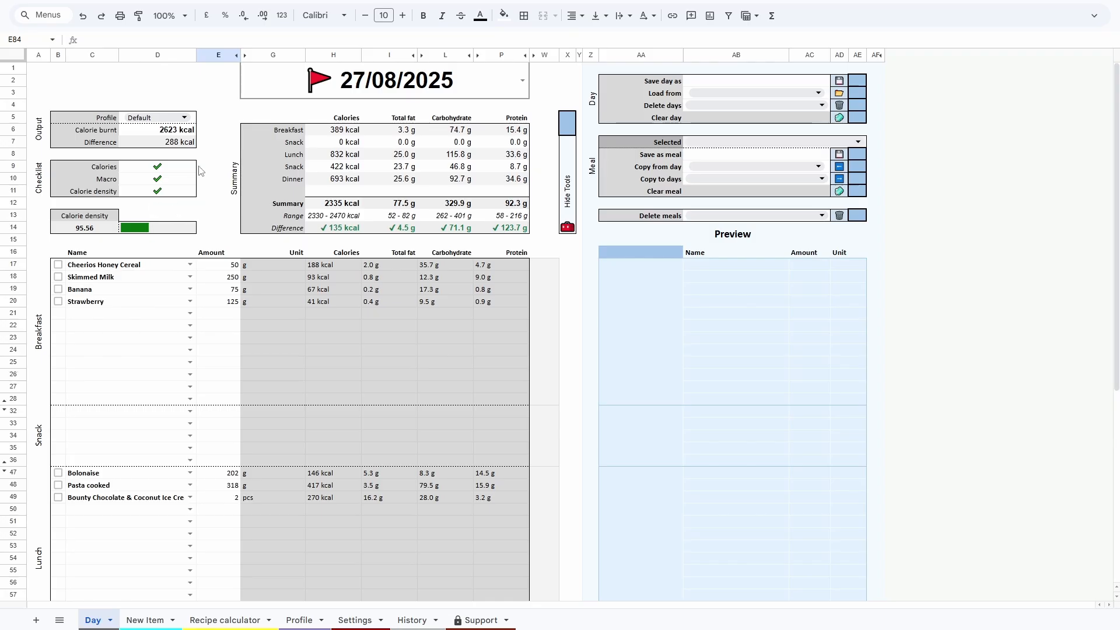
pyautogui.doubleClick(190, 117)
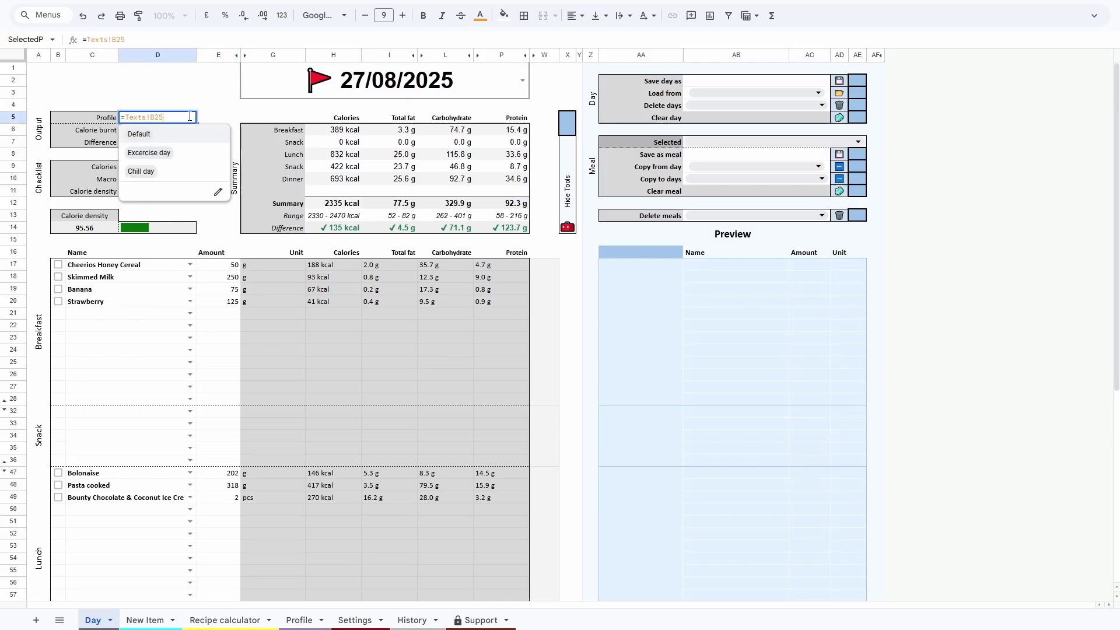
pyautogui.click(181, 153)
pyautogui.click(184, 117)
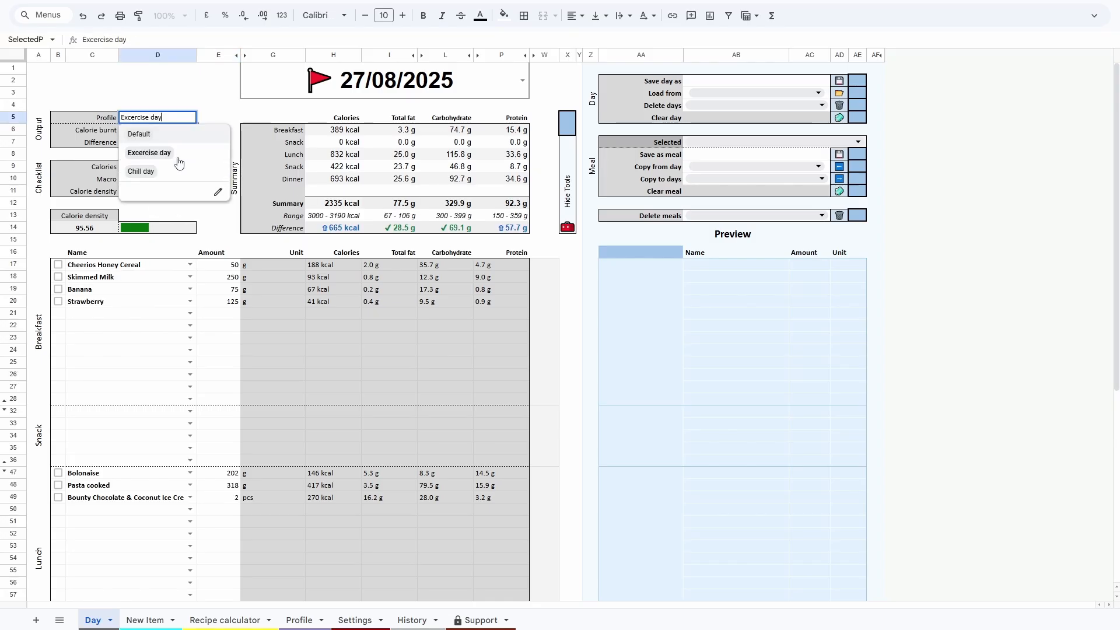
pyautogui.click(172, 171)
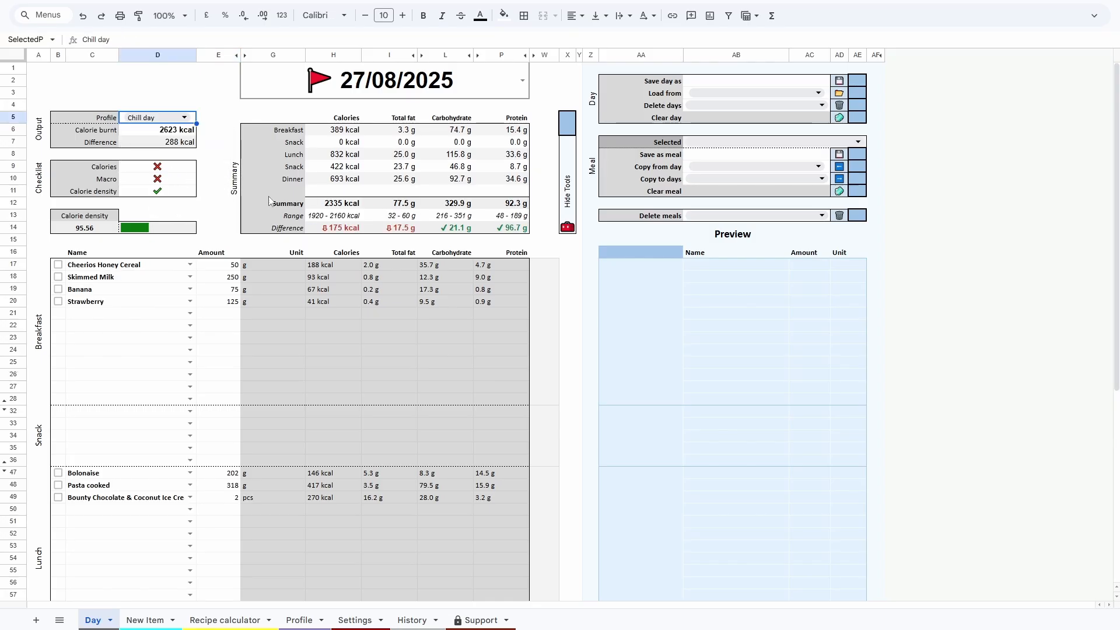
pyautogui.click(185, 117)
pyautogui.click(153, 131)
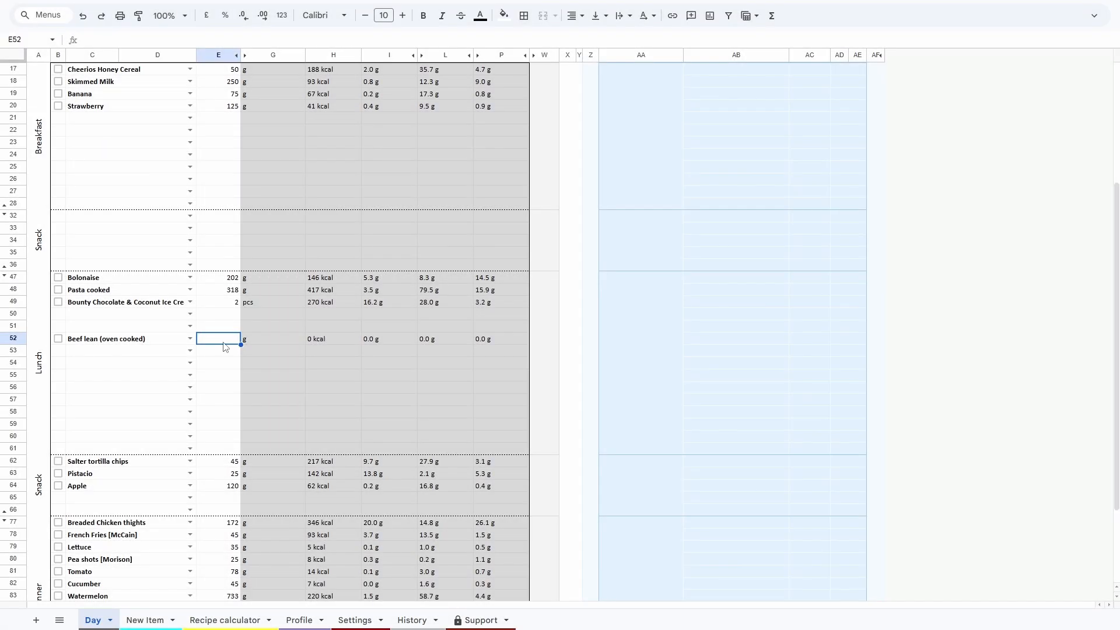
# Enter the amount of Beef lean (oven cooked) in the Lunch section as c=100, and replace it with car=2
pyautogui.write('c=100')
pyautogui.press('Return')
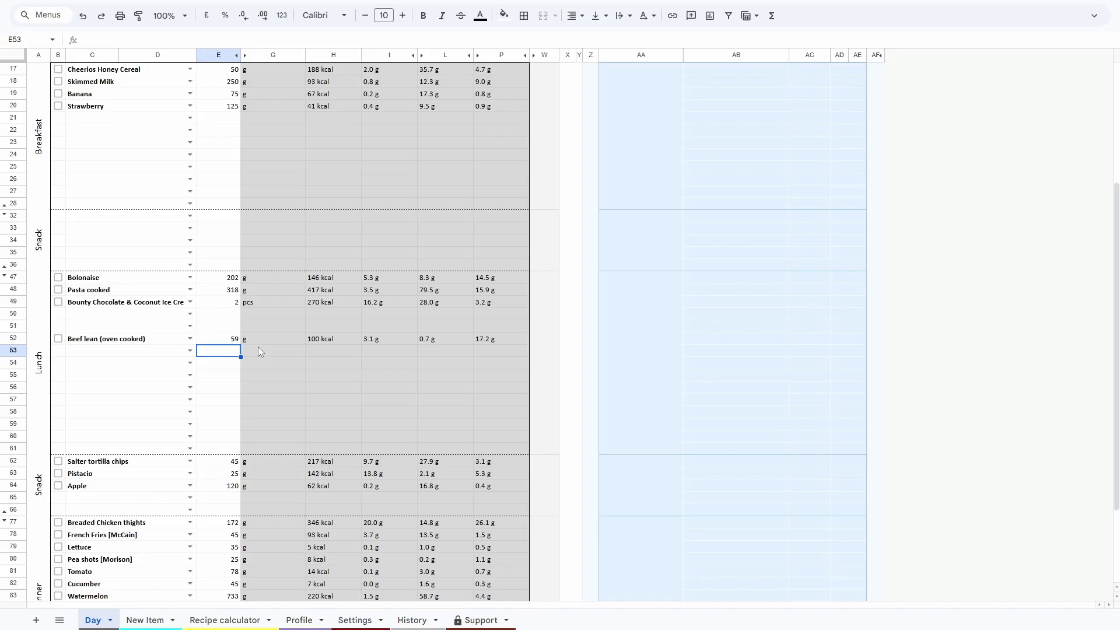
pyautogui.press('Up')
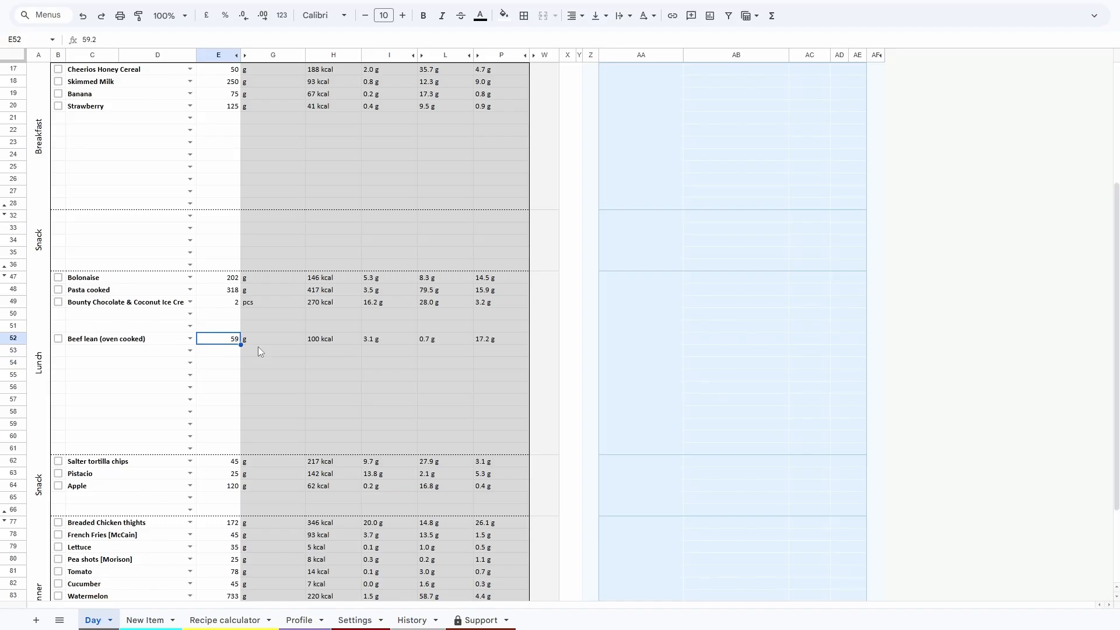
pyautogui.press('Delete')
pyautogui.write('car=2')
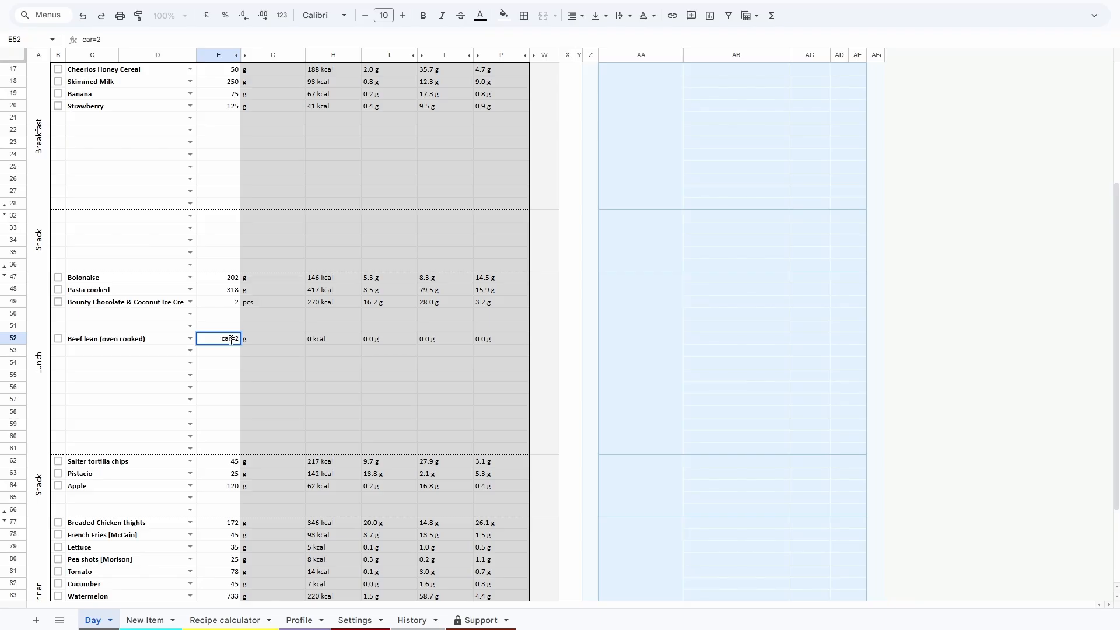
pyautogui.press('Return')
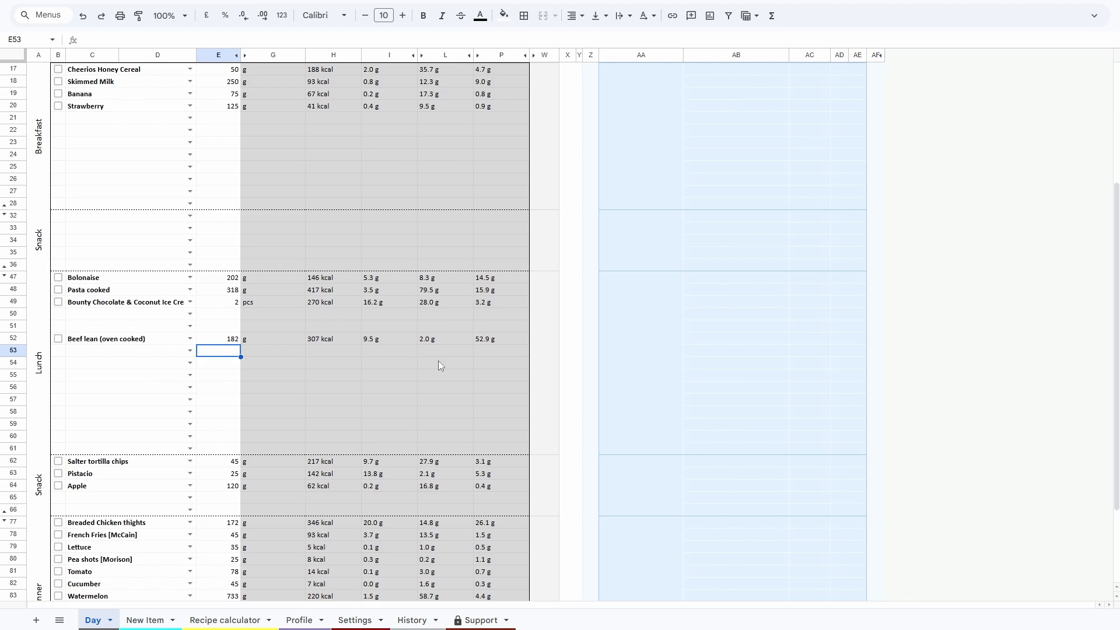
# Replace the amount of Beef lean (oven cooked) in the Lunch section with fat=5
pyautogui.press('Up')
pyautogui.press('Delete')
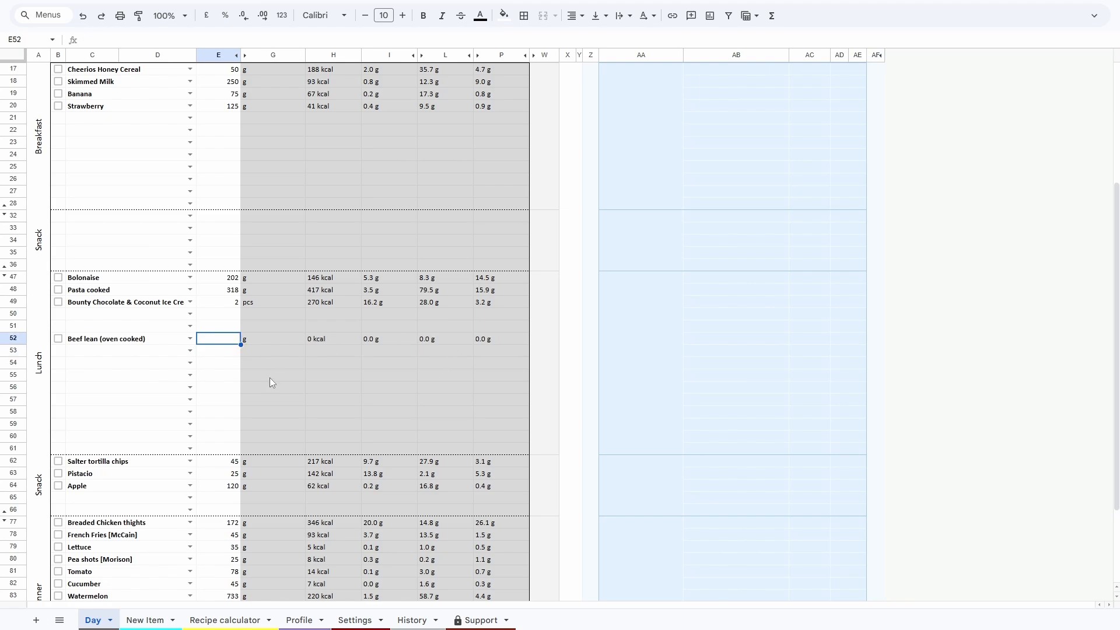
pyautogui.write('fat=5')
pyautogui.press('Return')
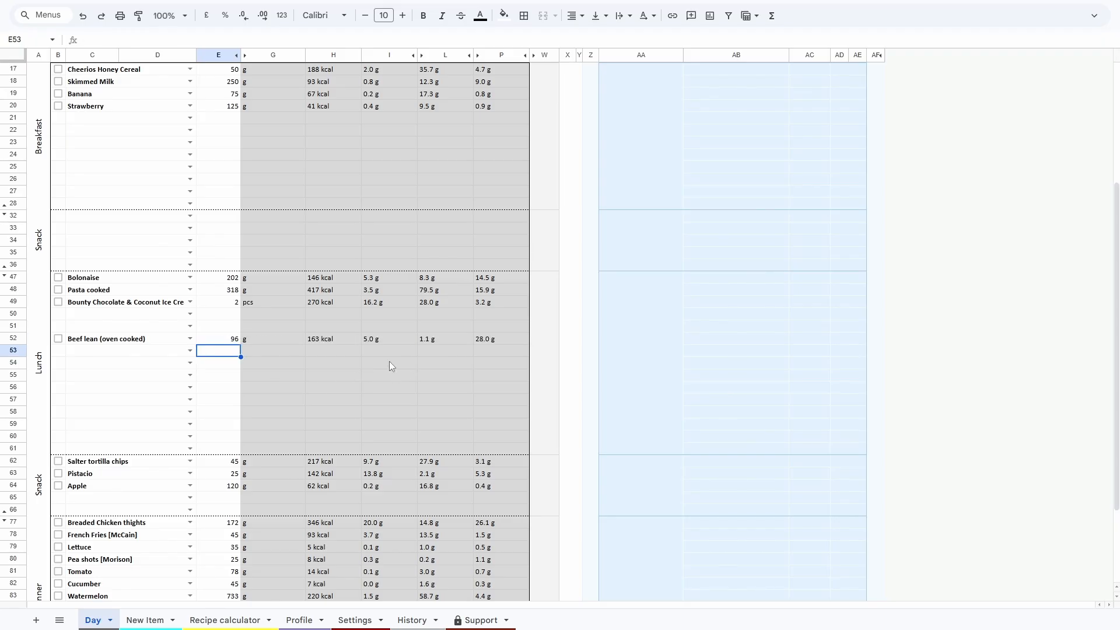
# Clear the amount of Beef lean (oven cooked) in the Lunch section and enter pro=25
pyautogui.click(232, 339)
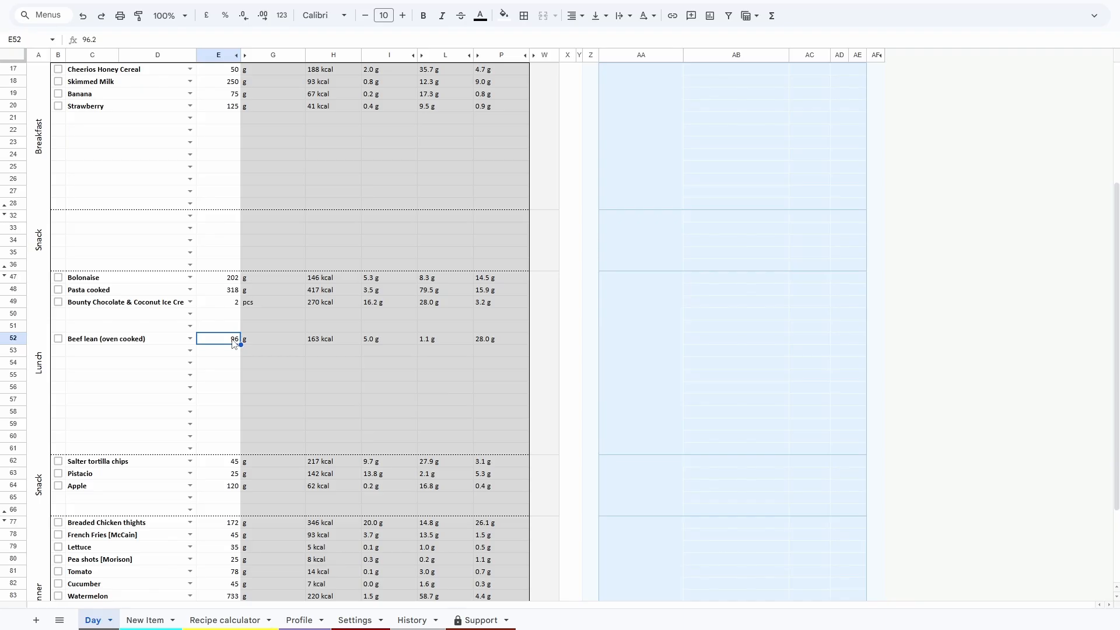
pyautogui.press('BackSpace')
pyautogui.press('Return')
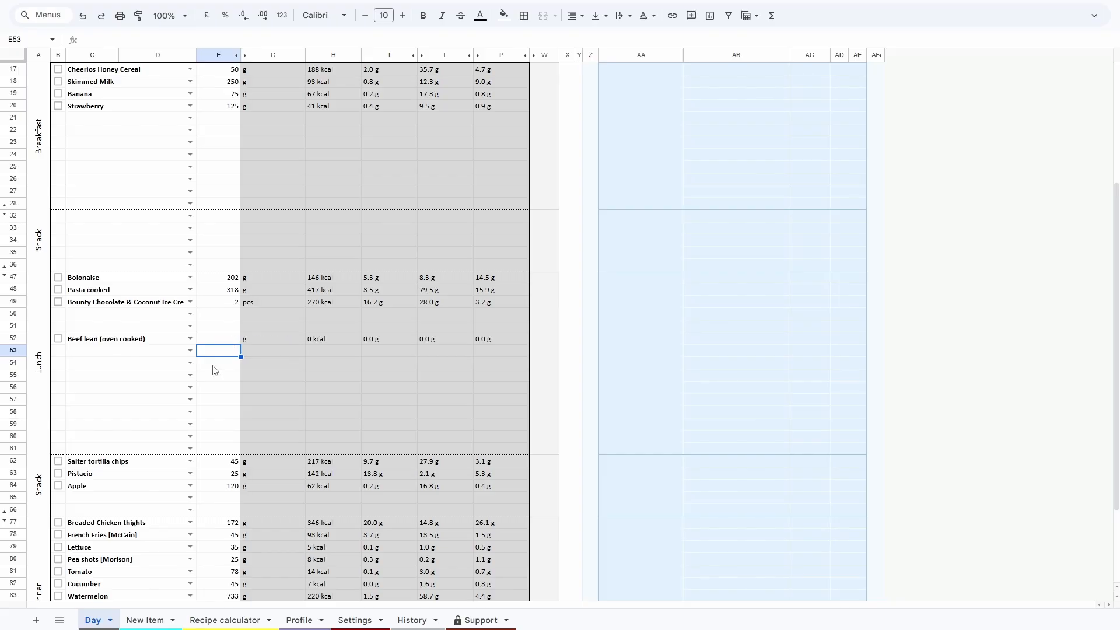
pyautogui.press('Up')
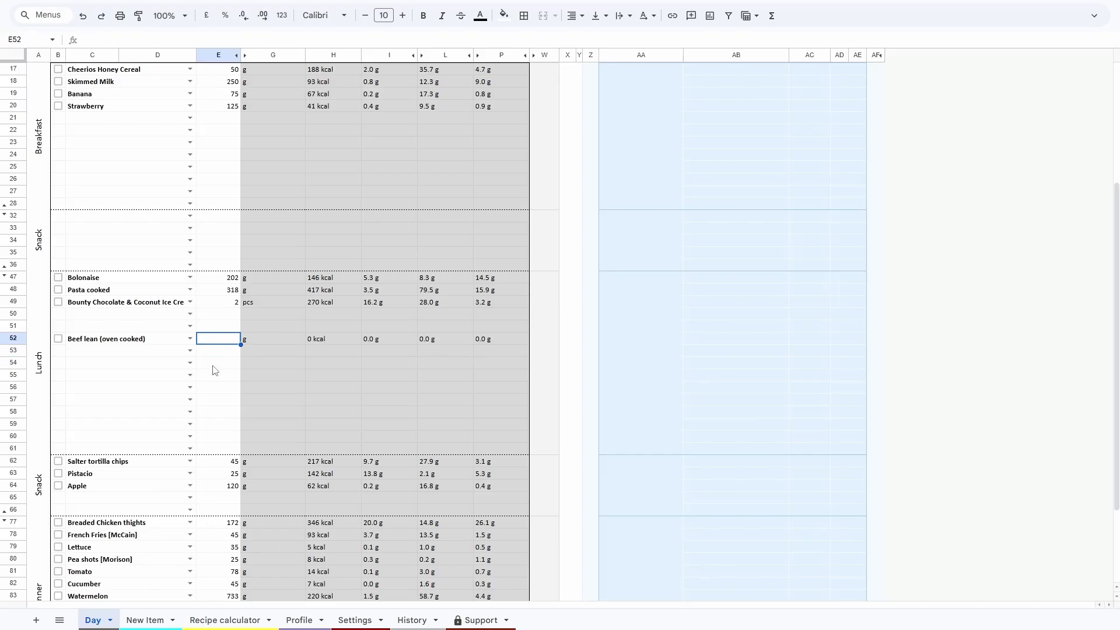
pyautogui.write('pro=25')
pyautogui.press('Return')
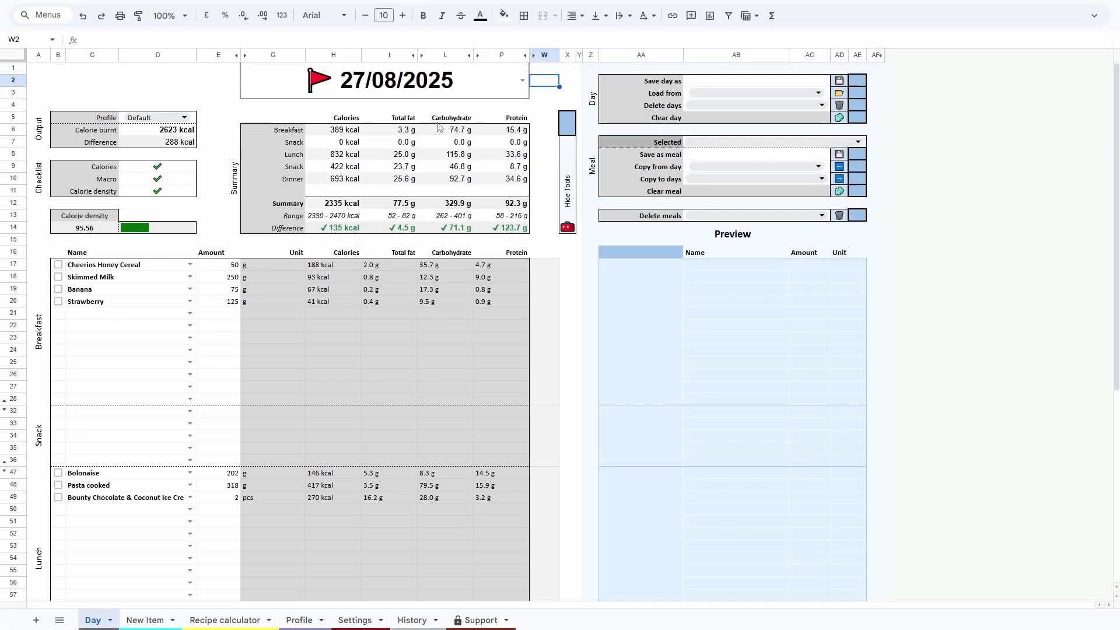
# Switch the displayed day from the date to PROTOTYPE
pyautogui.click(498, 96)
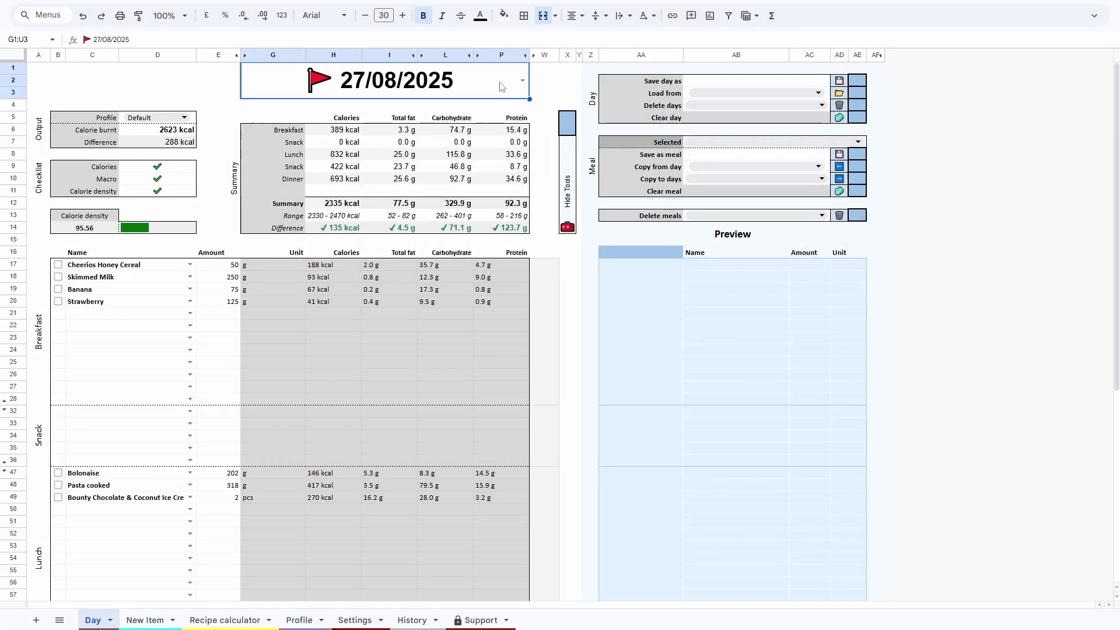
pyautogui.click(522, 80)
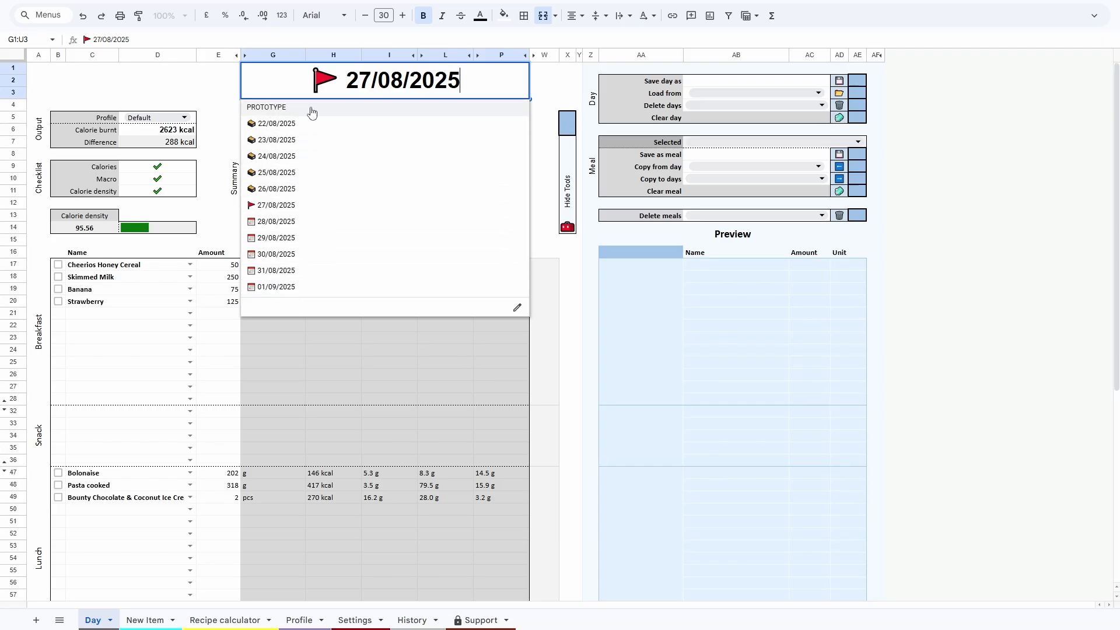
pyautogui.click(286, 111)
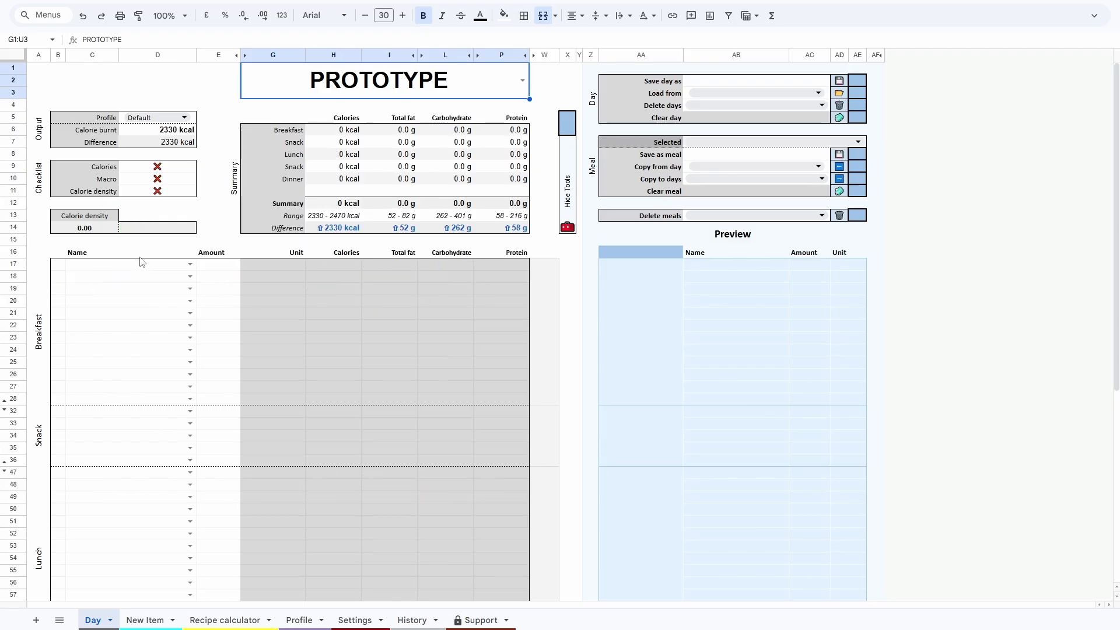
# Browse the food choices for the first Breakfast row and look over the meal sections of the prototype day
pyautogui.click(187, 270)
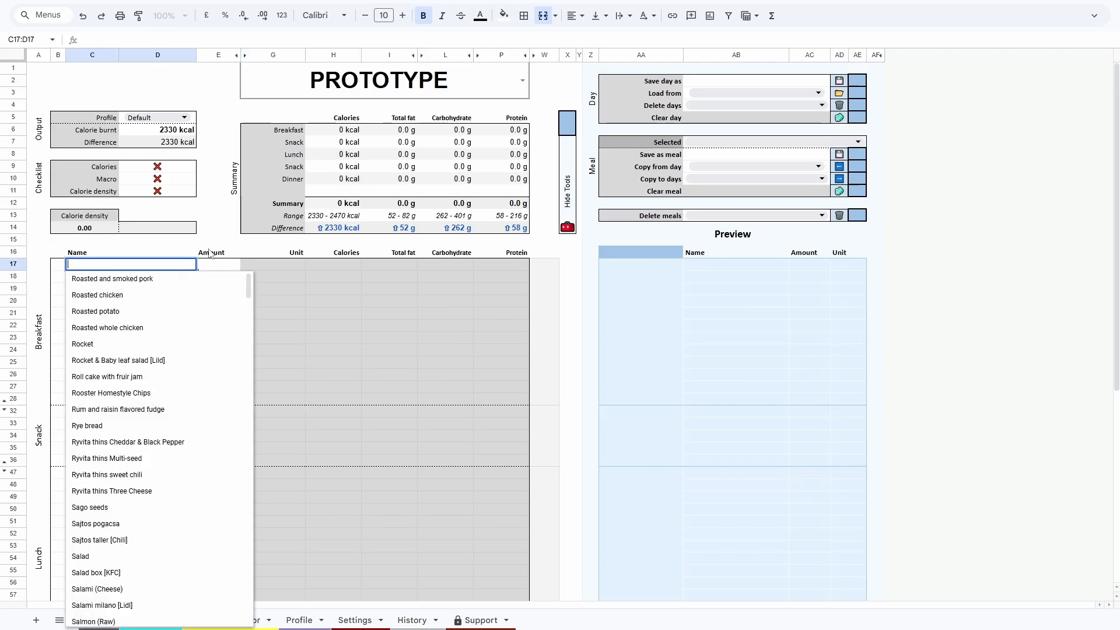
pyautogui.click(211, 253)
pyautogui.scroll(-3, 136, 534)
pyautogui.scroll(-5, 135, 535)
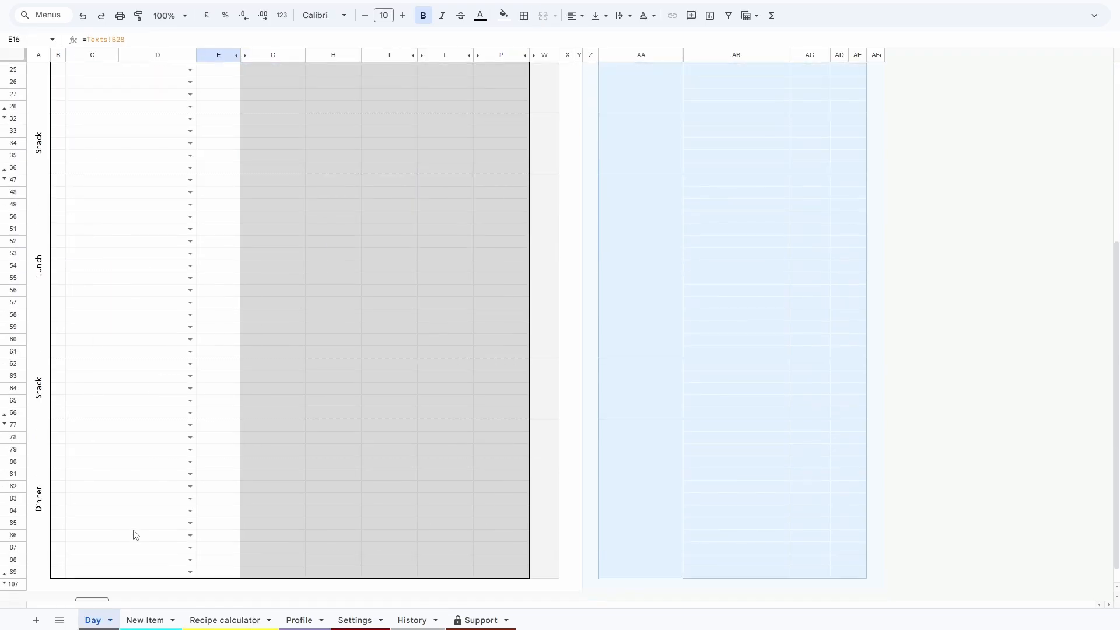
pyautogui.scroll(8, 135, 535)
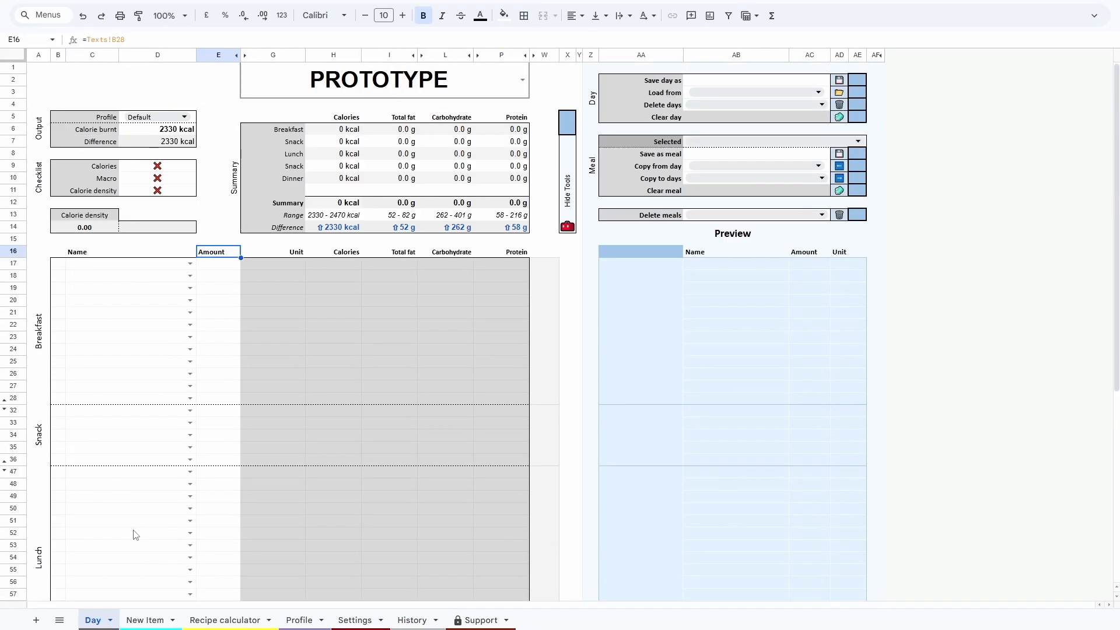
# Add Apple with an amount of 100 g to the first Breakfast row of the prototype day
pyautogui.click(194, 269)
pyautogui.click(87, 441)
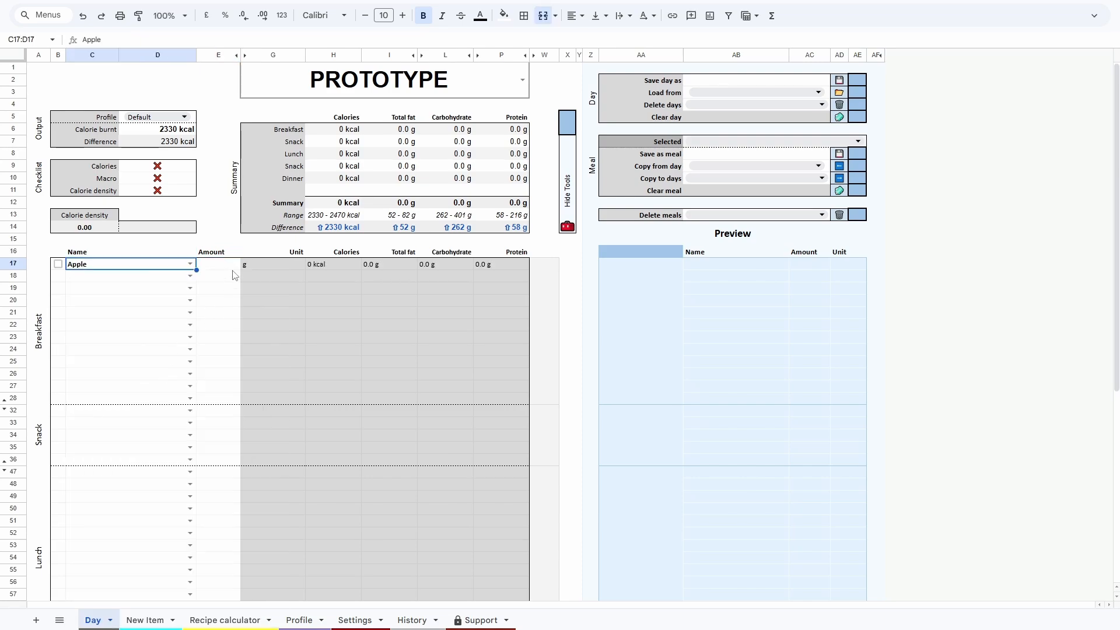
pyautogui.click(232, 271)
pyautogui.write('100')
pyautogui.press('Return')
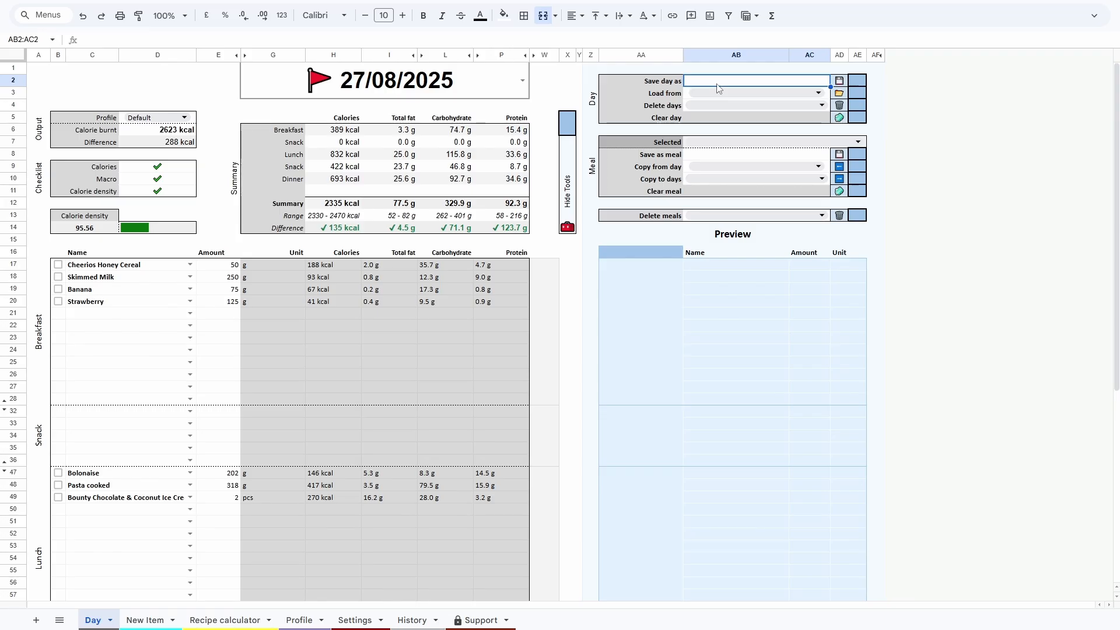
# Save the 27/08/2025 day under the name "Regular day" after reviewing its meals in the save preview
pyautogui.write('Regula')
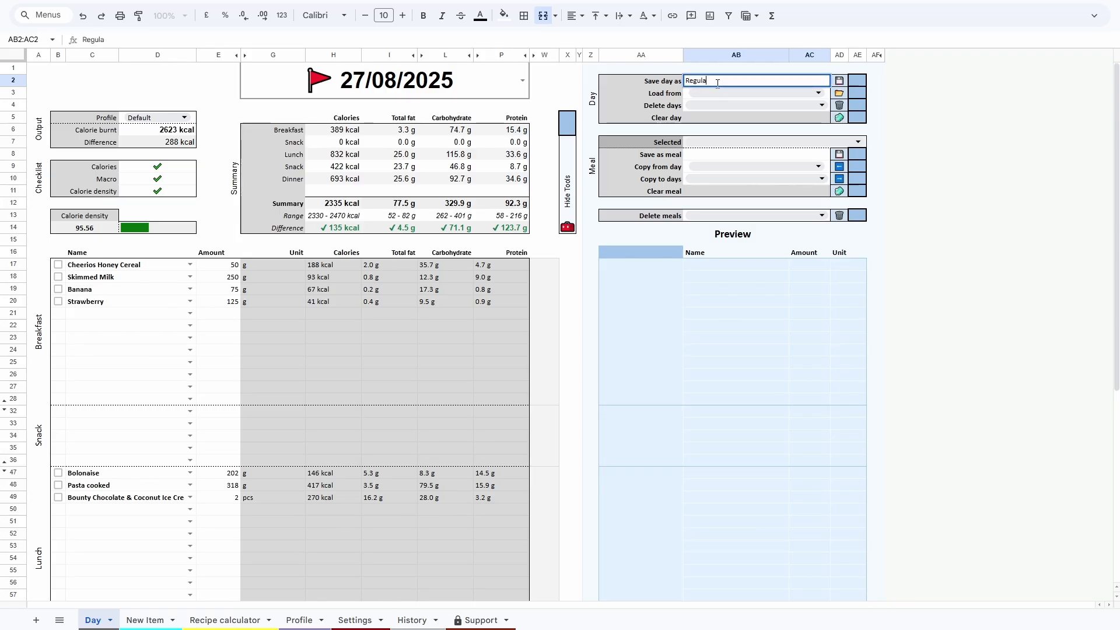
pyautogui.write('r day')
pyautogui.press('Return')
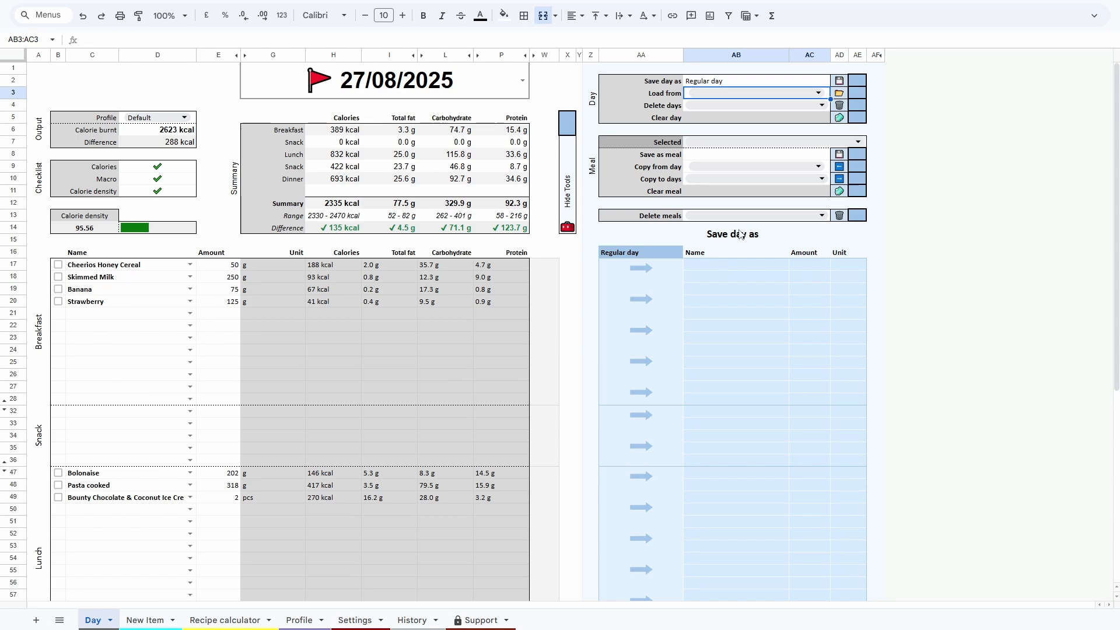
pyautogui.scroll(-2, 694, 330)
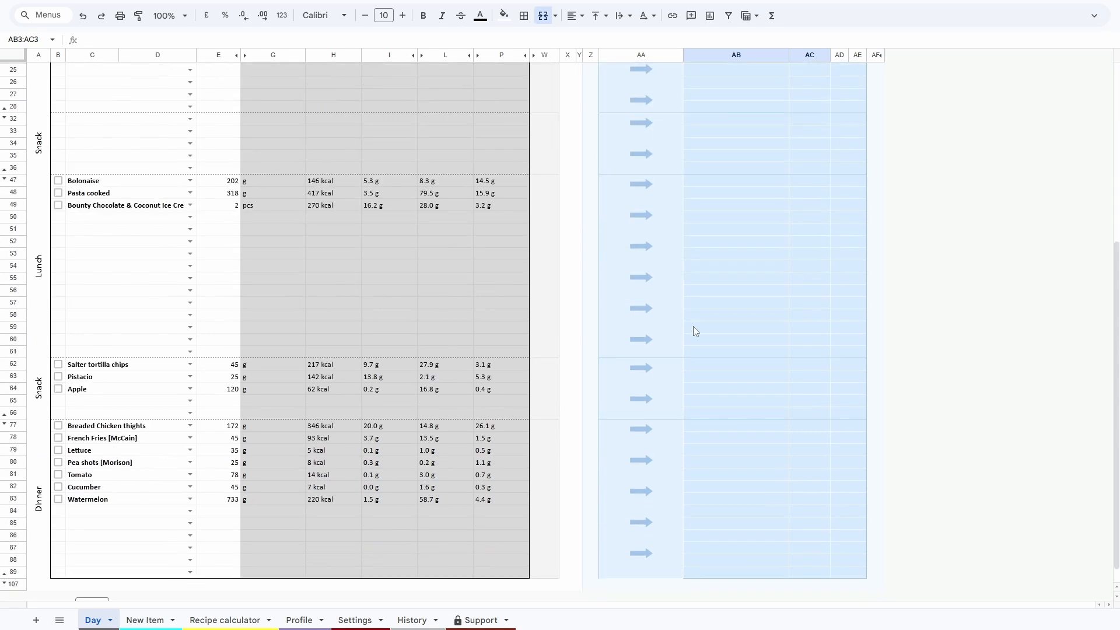
pyautogui.scroll(5, 694, 330)
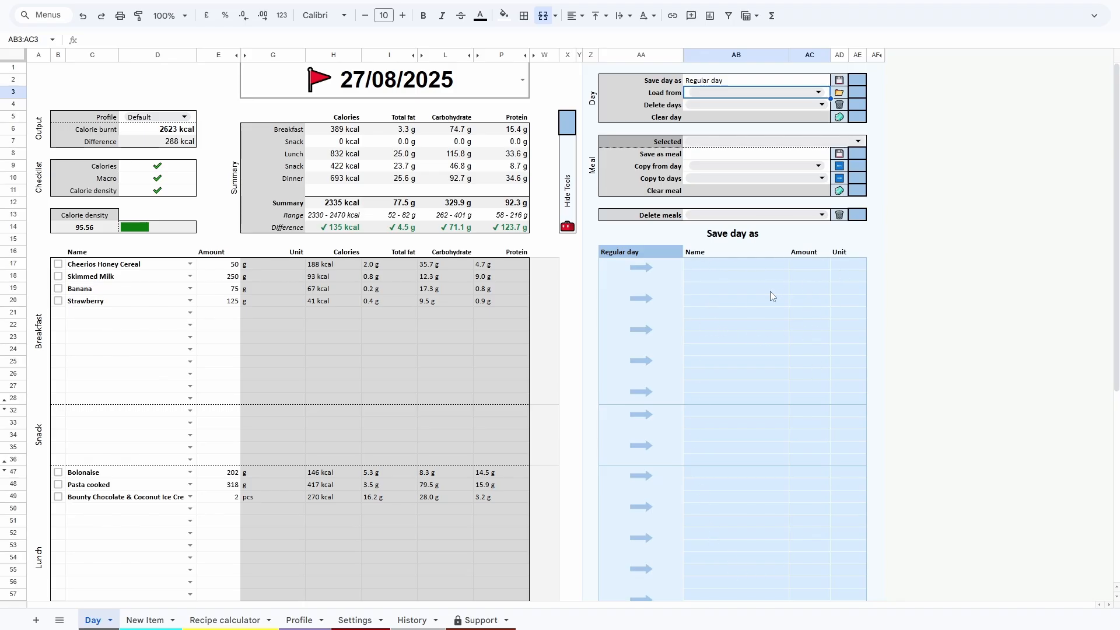
pyautogui.click(863, 81)
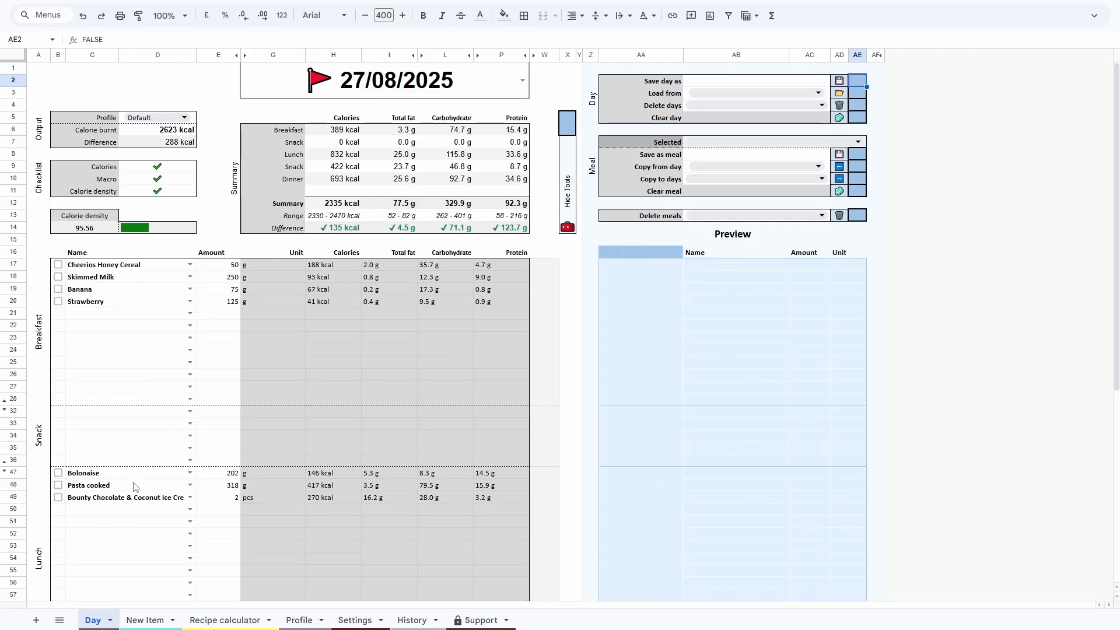
# Set the amount of Watermelon in the Dinner section of 27/08/2025 to 500 g
pyautogui.scroll(-3, 130, 509)
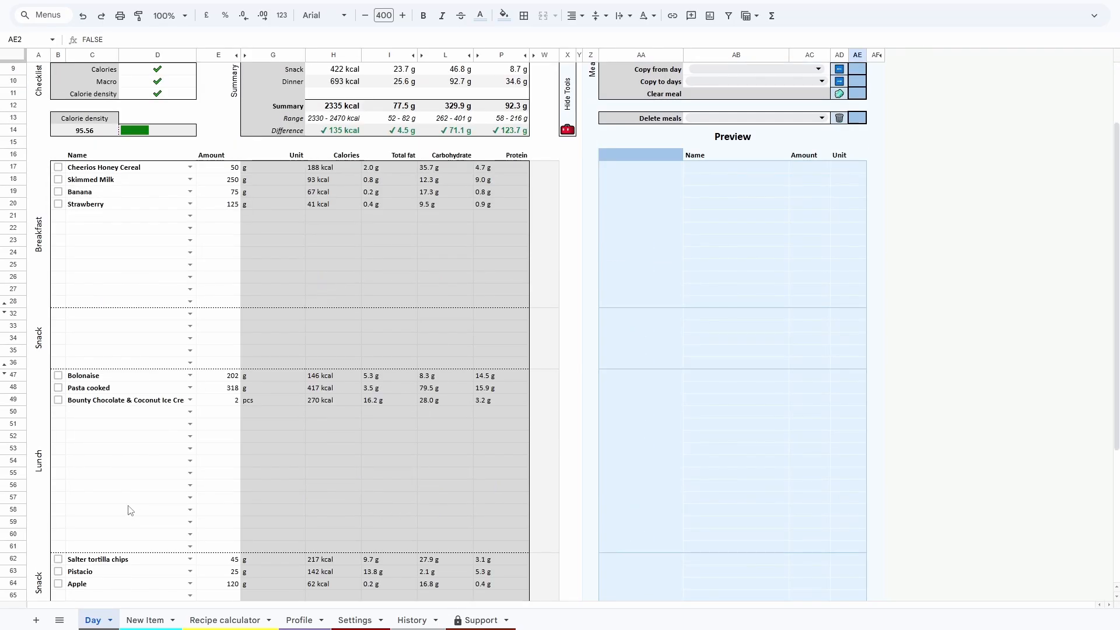
pyautogui.scroll(-3, 129, 510)
pyautogui.scroll(-3, 129, 510)
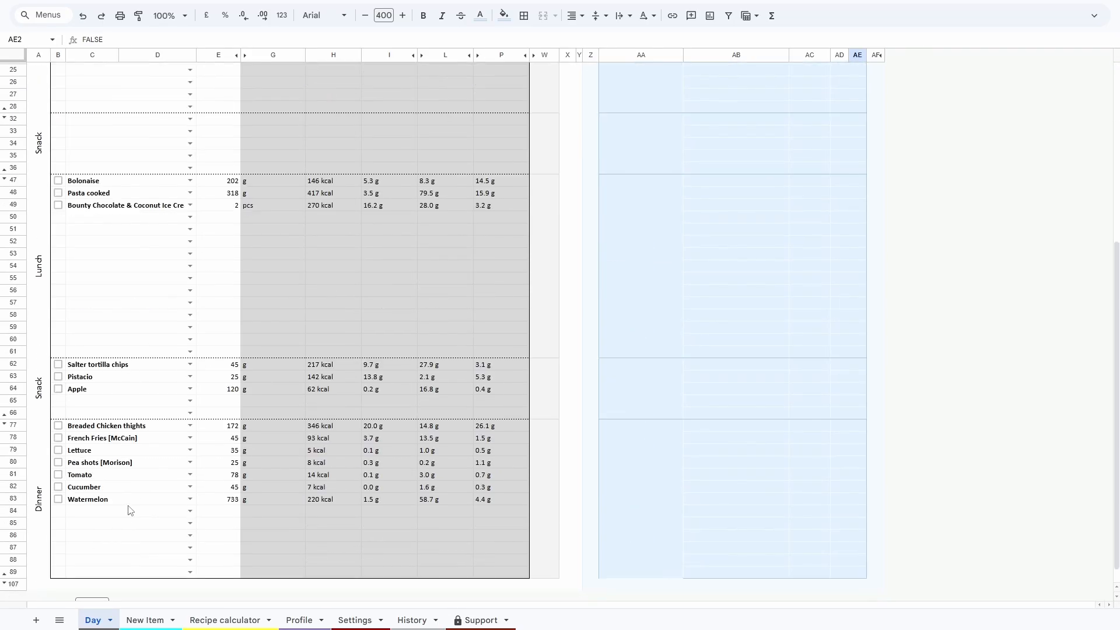
pyautogui.click(225, 503)
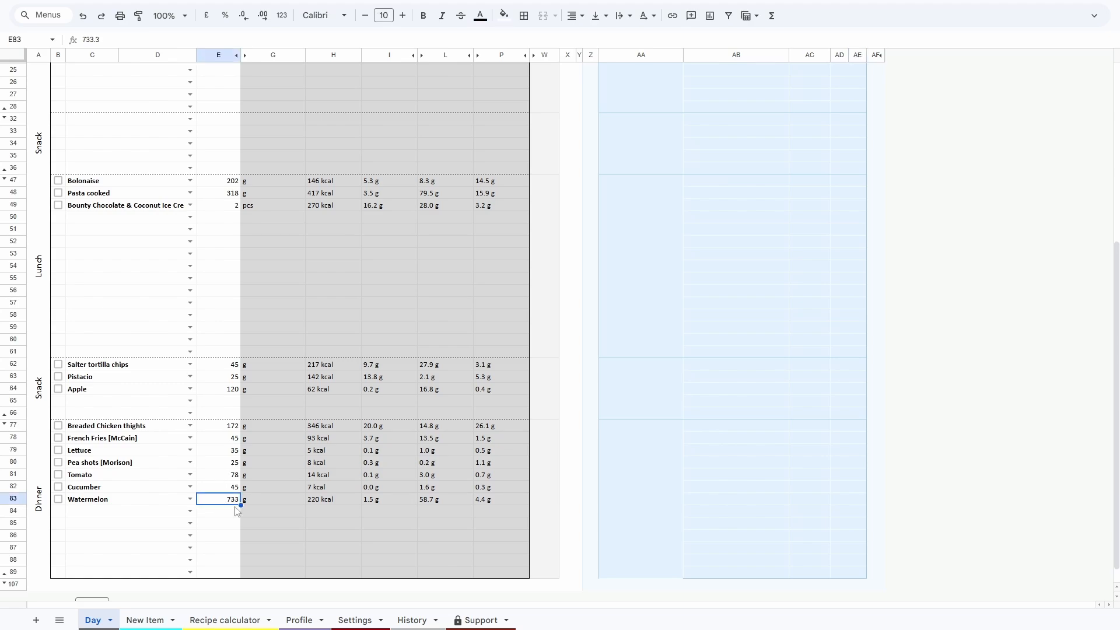
pyautogui.write('500')
pyautogui.press('Return')
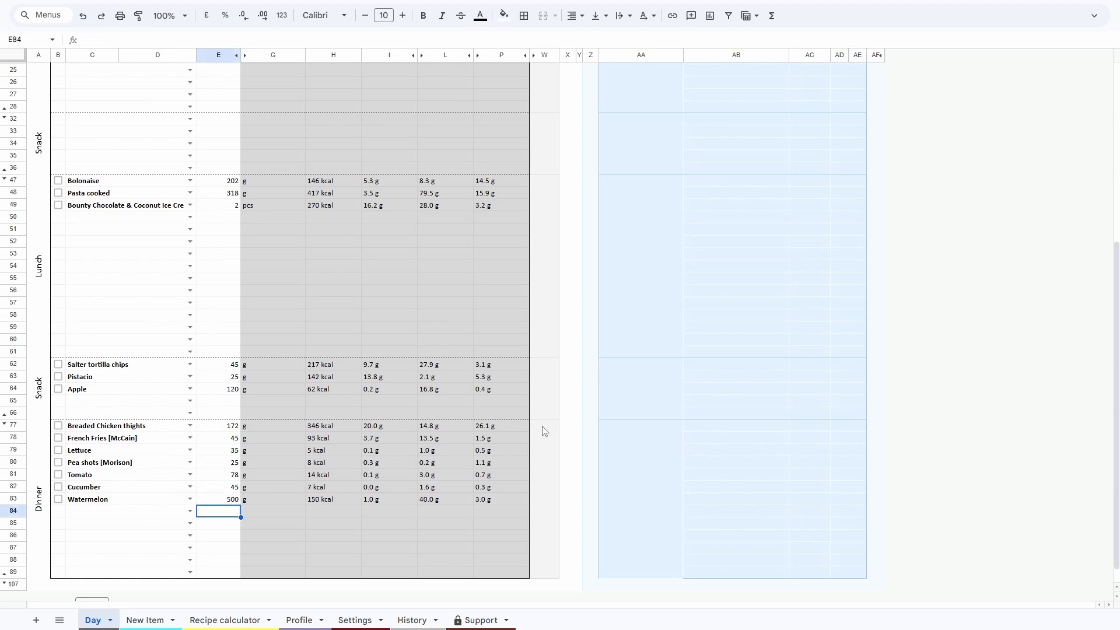
# Update the saved "Regular day" with the current meals of 27/08/2025, comparing them against the stored version in the preview
pyautogui.scroll(9, 700, 360)
pyautogui.click(717, 84)
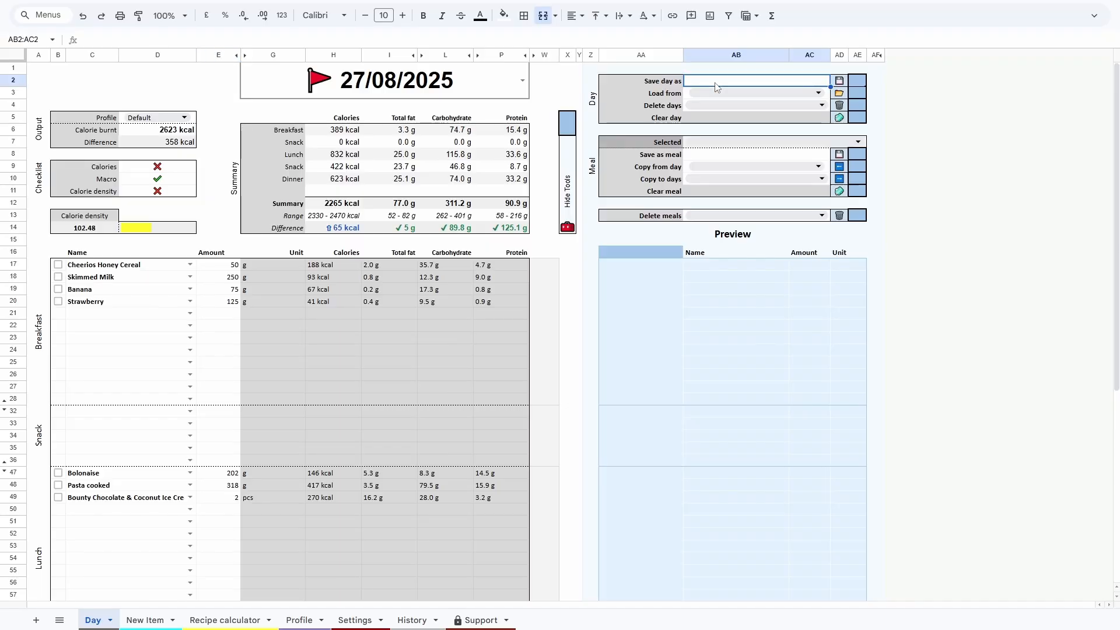
pyautogui.write('Regular day')
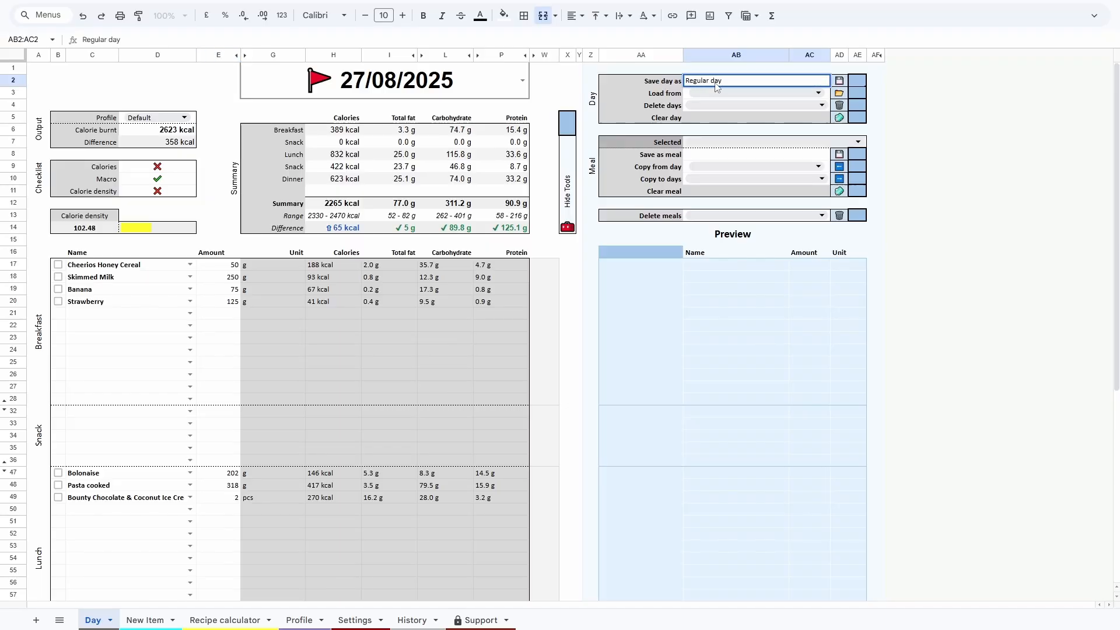
pyautogui.press('Return')
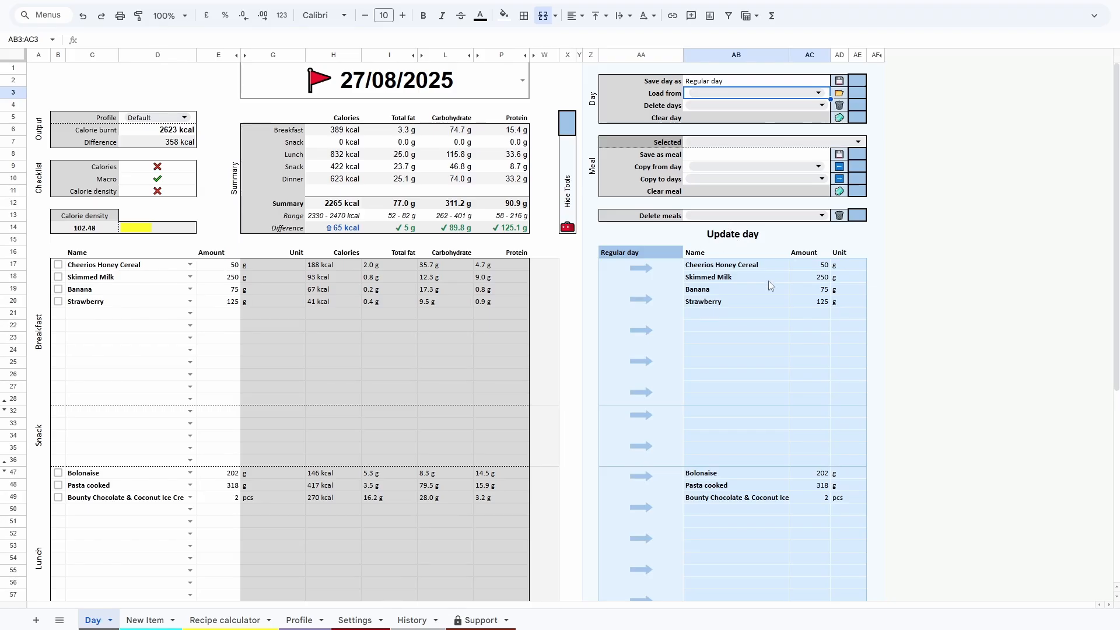
pyautogui.scroll(-3, 767, 281)
pyautogui.scroll(-5, 704, 461)
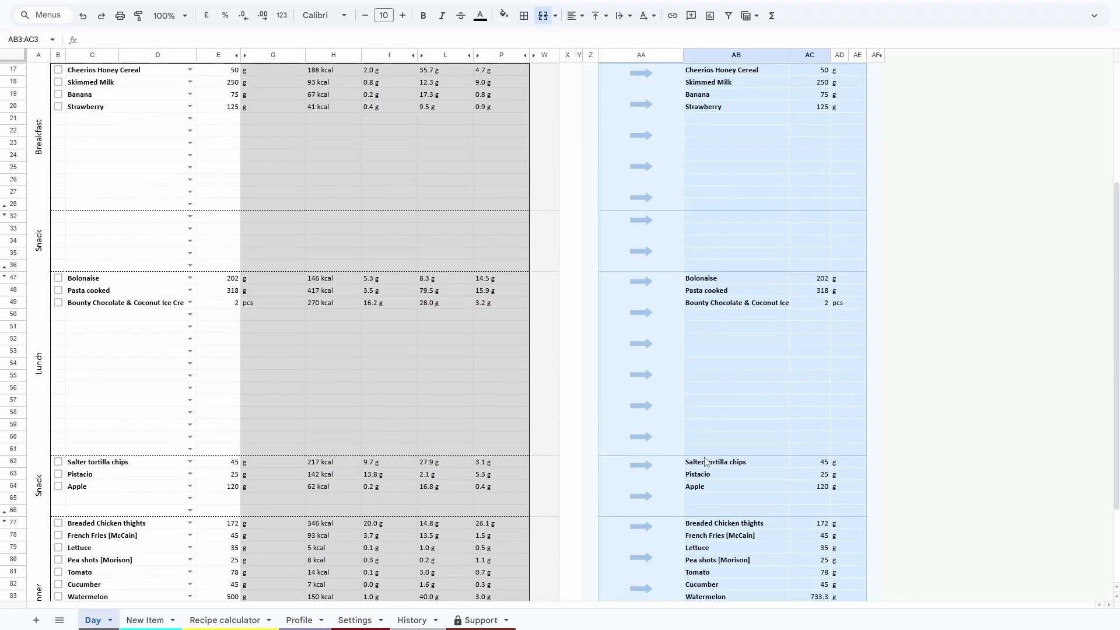
pyautogui.scroll(3, 705, 461)
pyautogui.scroll(3, 736, 418)
pyautogui.scroll(-6, 736, 417)
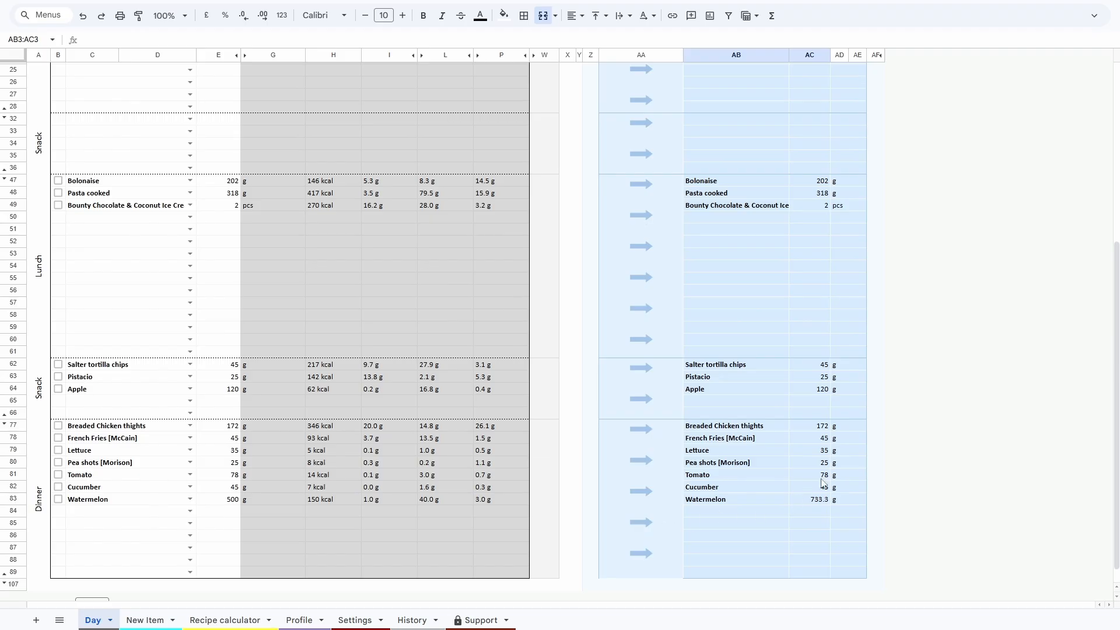
pyautogui.scroll(8, 821, 481)
pyautogui.click(854, 95)
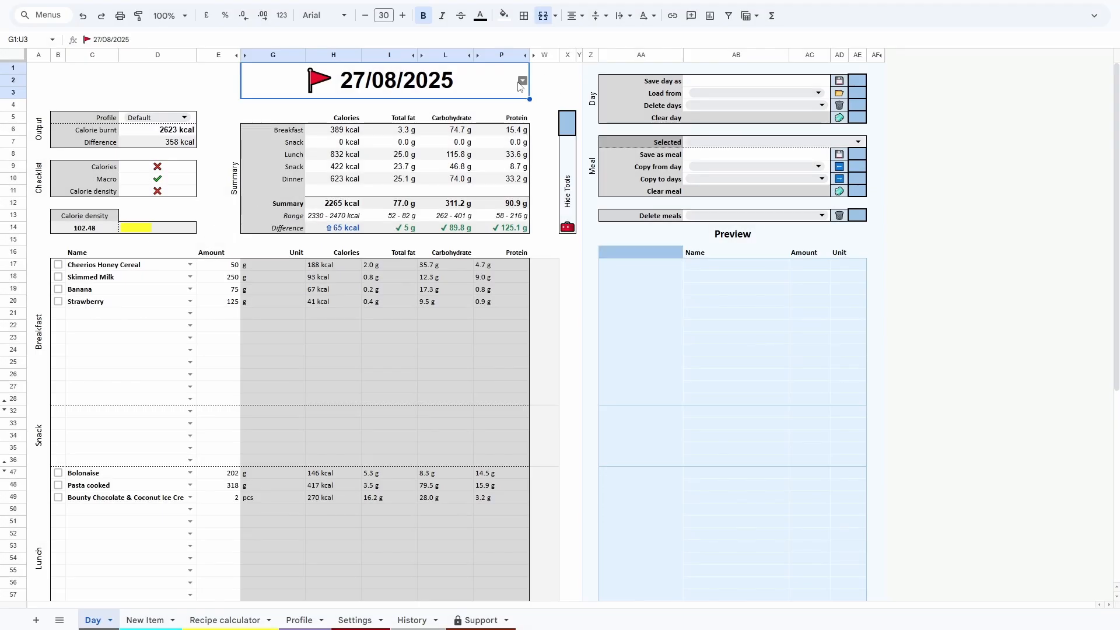
# Switch the displayed day to 28/08/2025 and load the saved "Regular day" into it after checking the preview
pyautogui.click(520, 83)
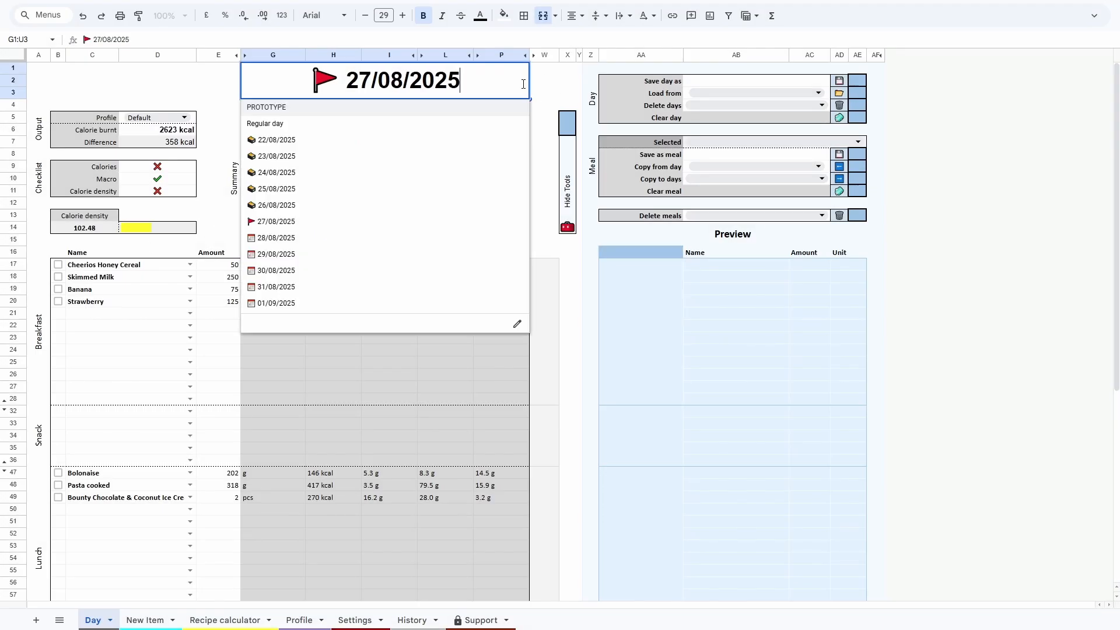
pyautogui.click(331, 239)
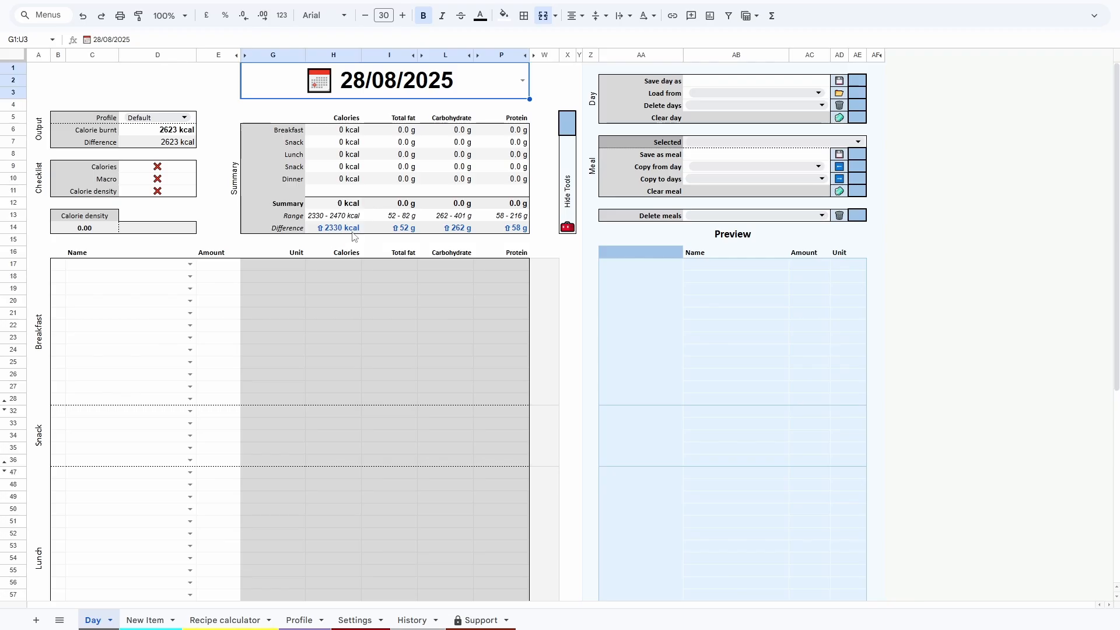
pyautogui.click(770, 91)
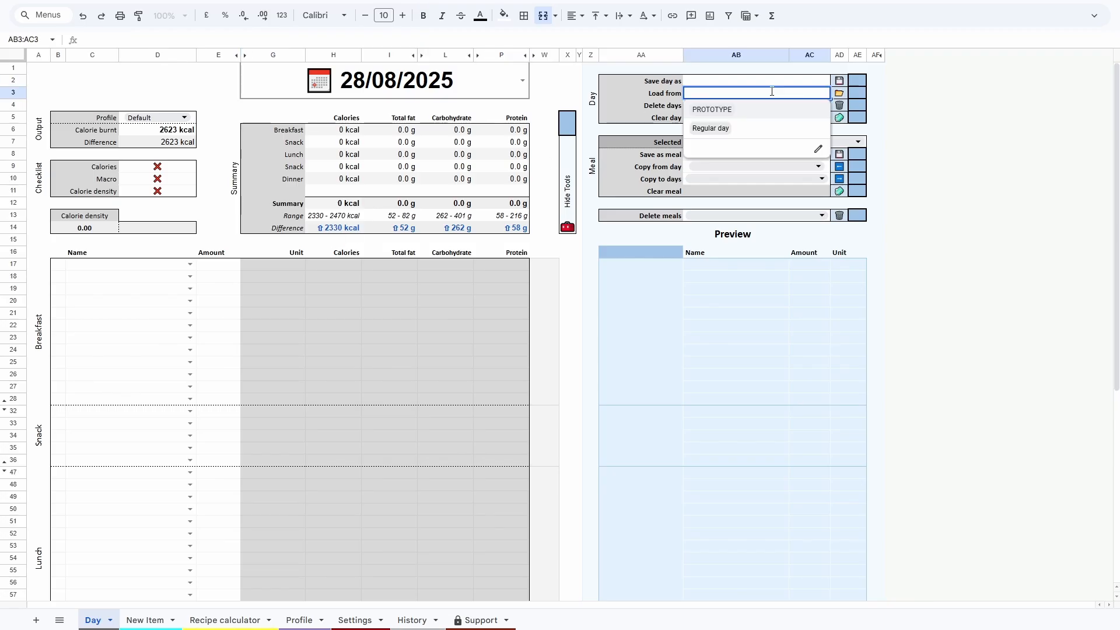
pyautogui.click(744, 130)
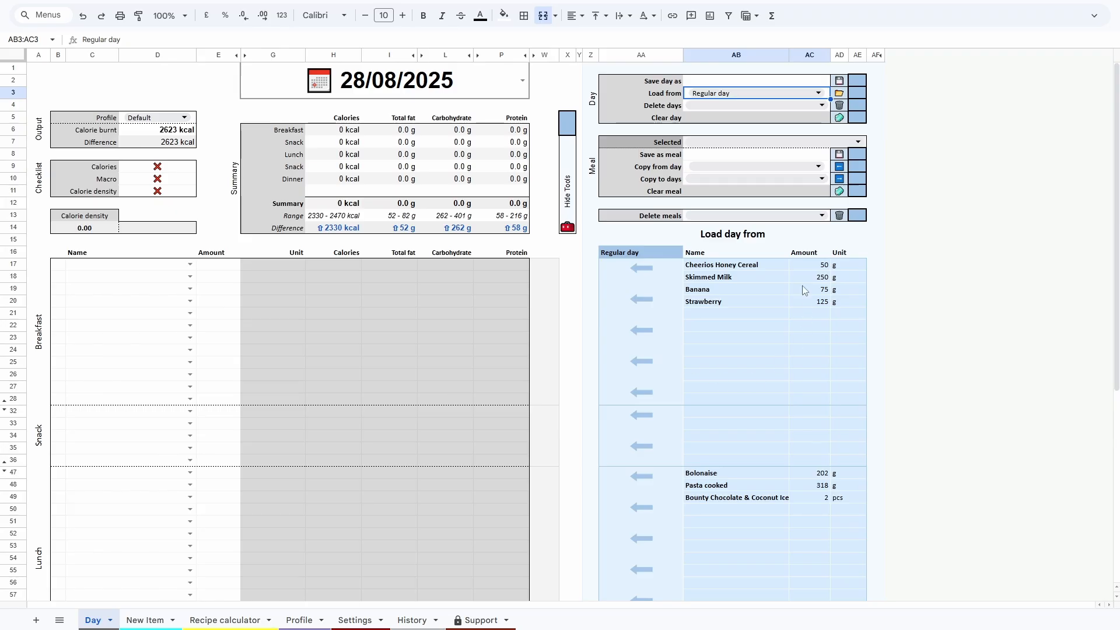
pyautogui.scroll(-5, 708, 426)
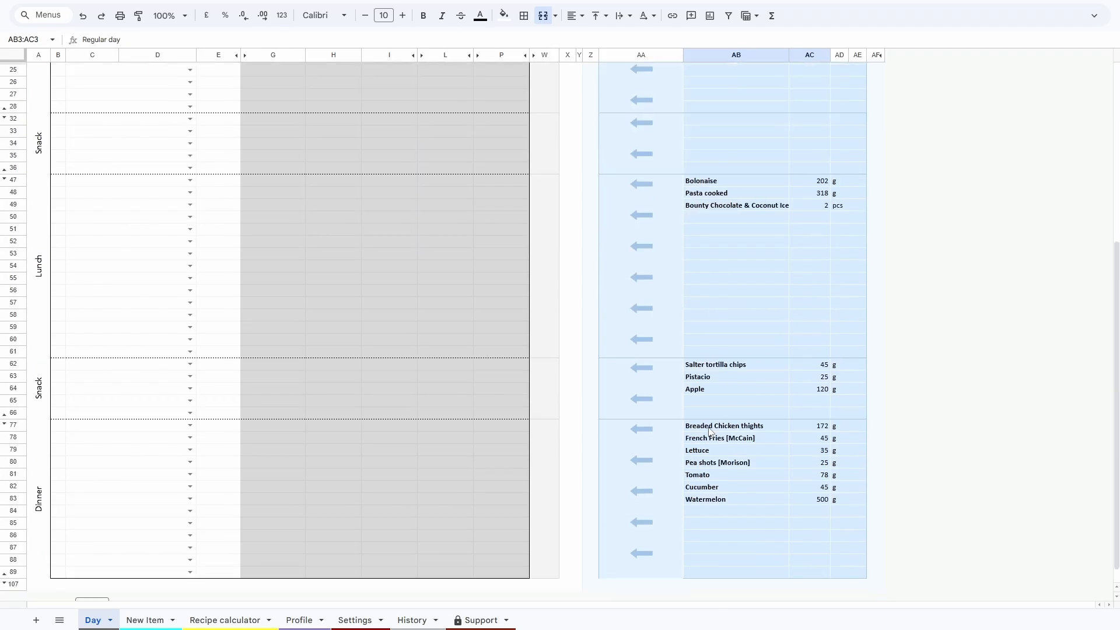
pyautogui.scroll(4, 708, 429)
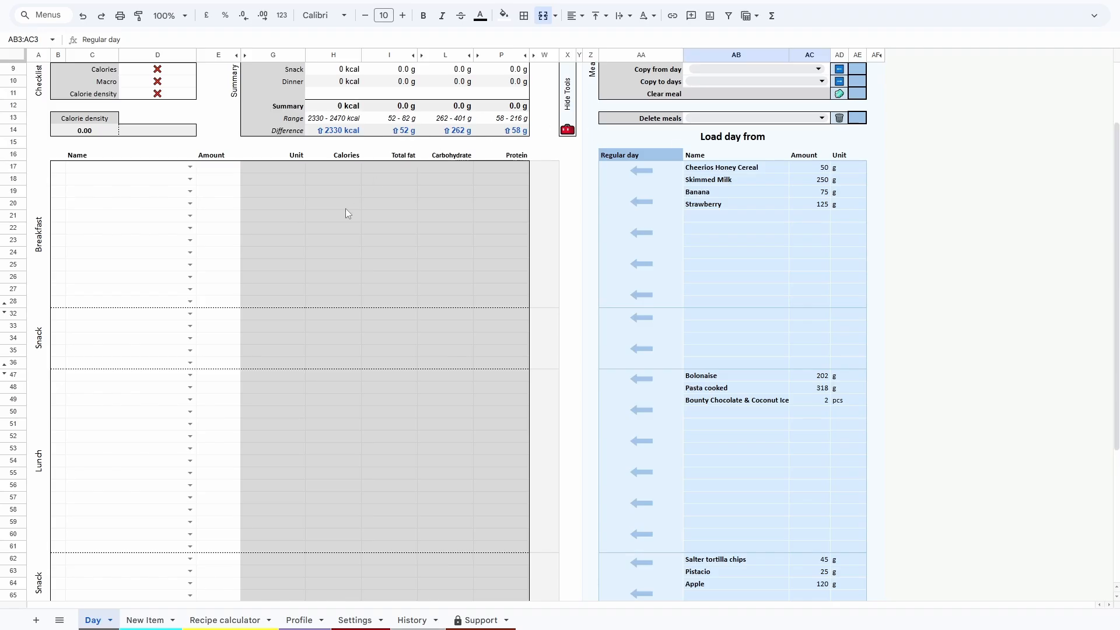
pyautogui.scroll(2, 851, 236)
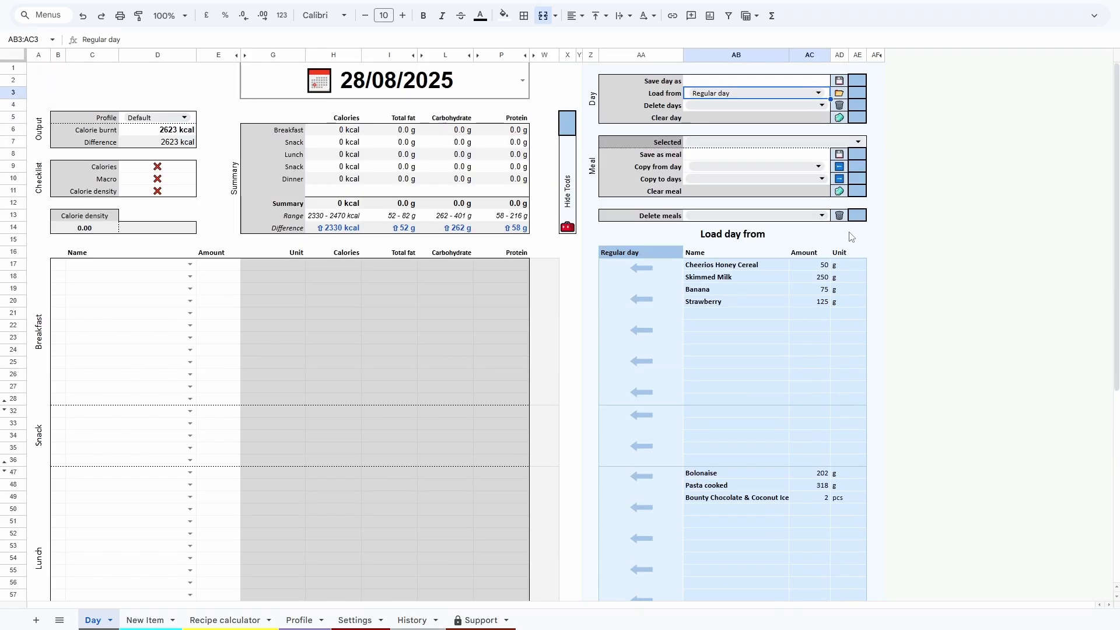
pyautogui.click(857, 93)
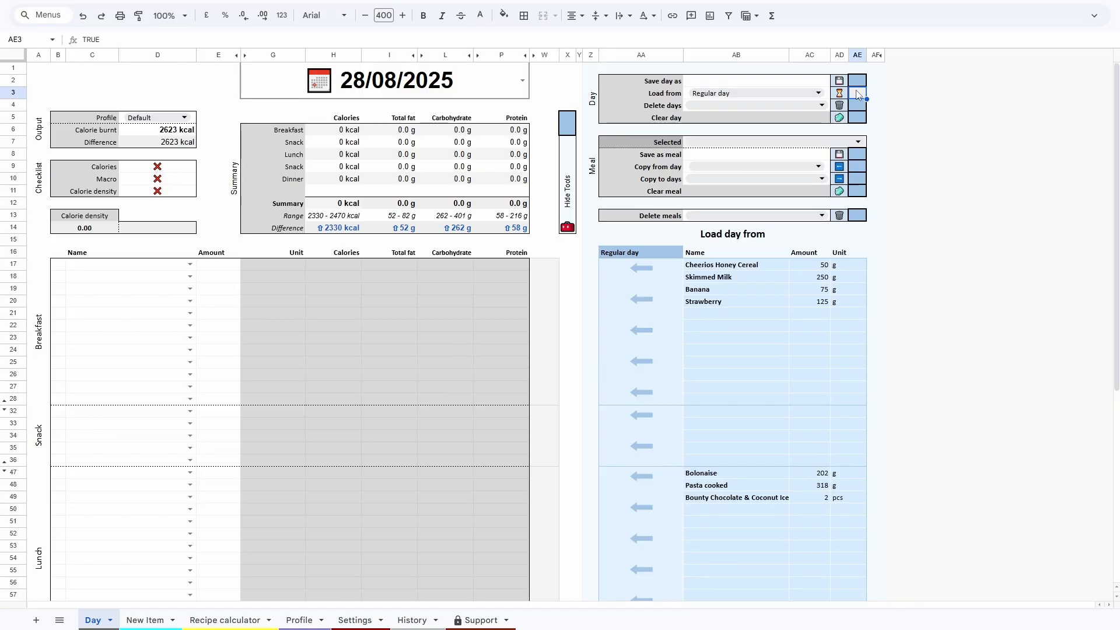
# Clear all meals from the 28/08/2025 day with the Clear day tool
pyautogui.click(766, 82)
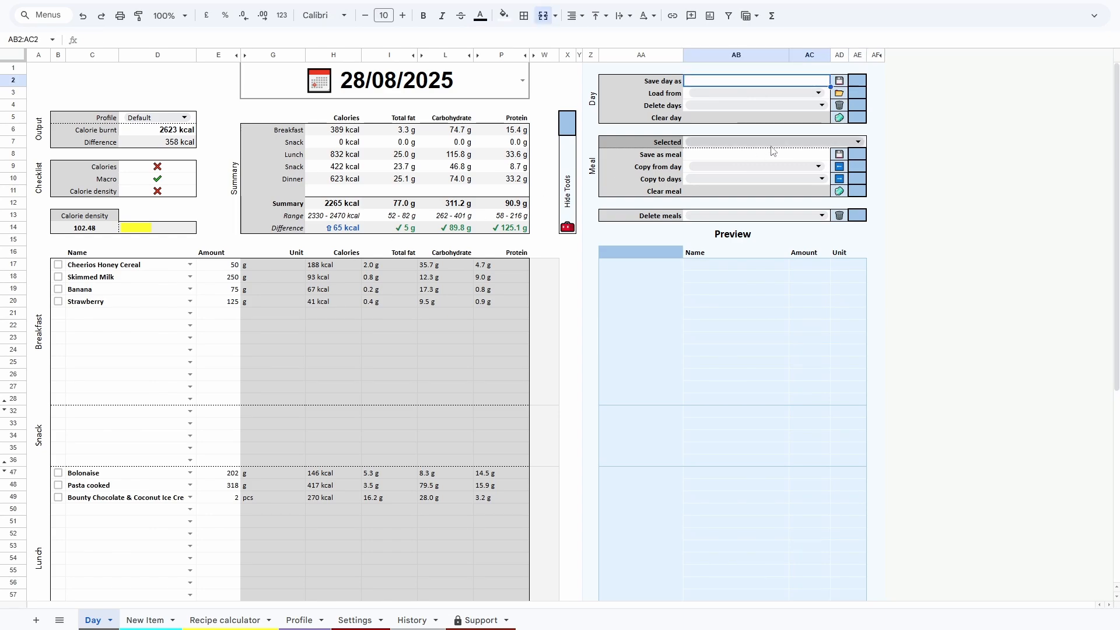
pyautogui.click(819, 119)
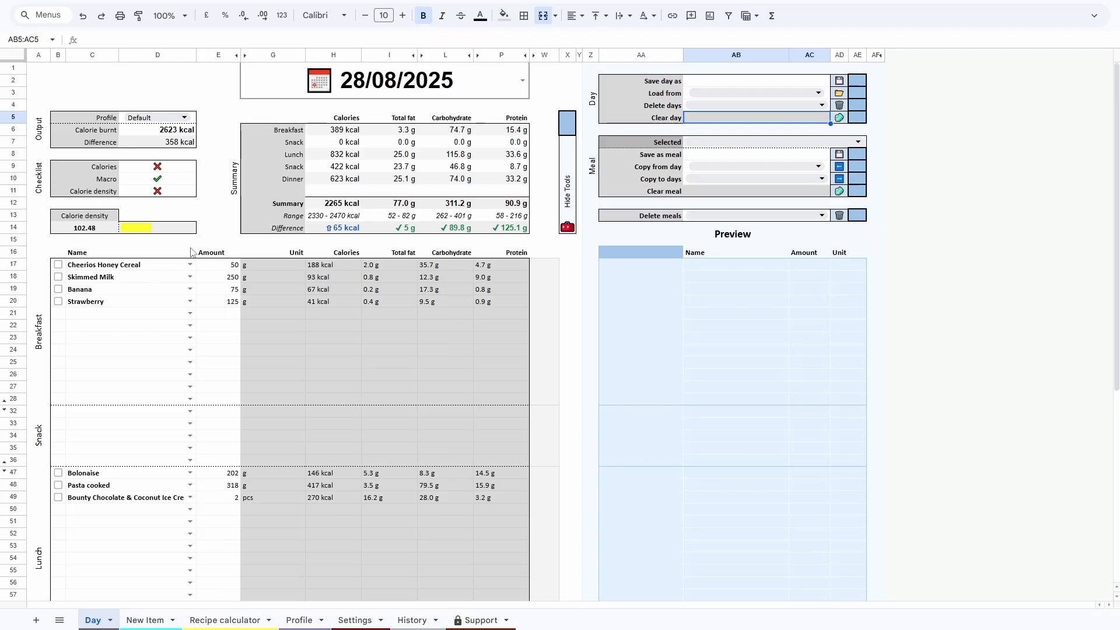
pyautogui.click(859, 119)
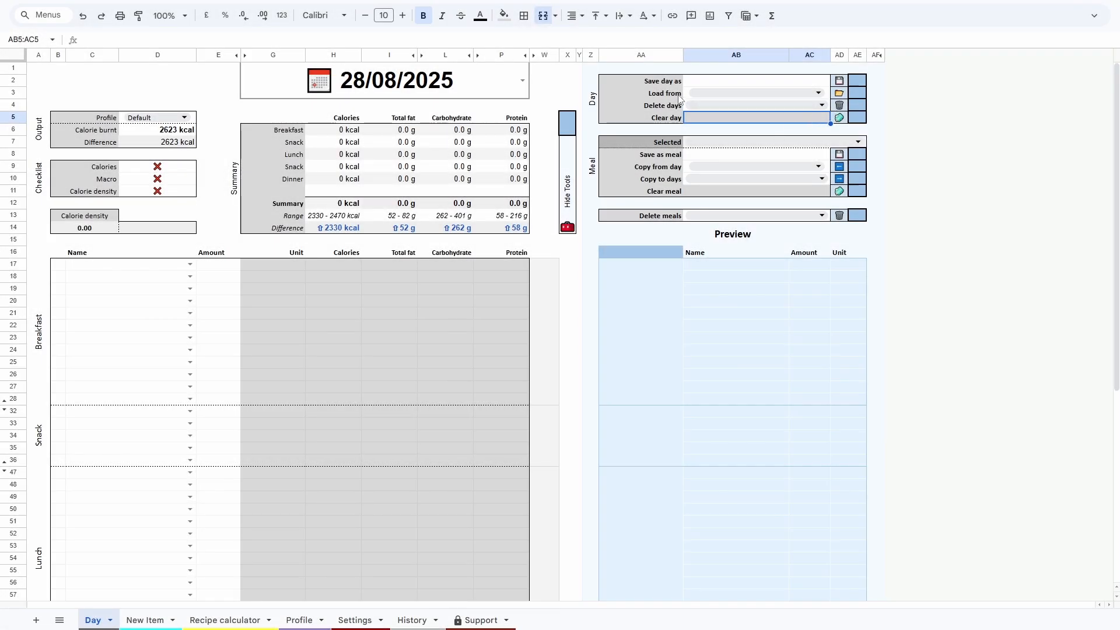
# Delete the saved "Regular day" with the Delete days tool after reviewing its contents in the preview
pyautogui.click(822, 108)
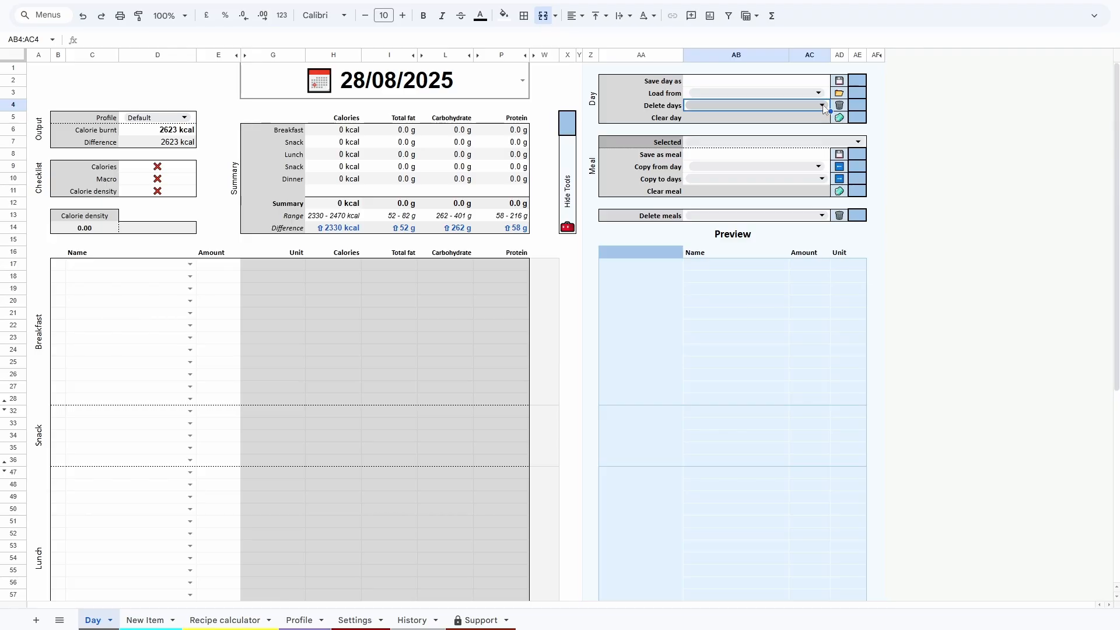
pyautogui.click(822, 106)
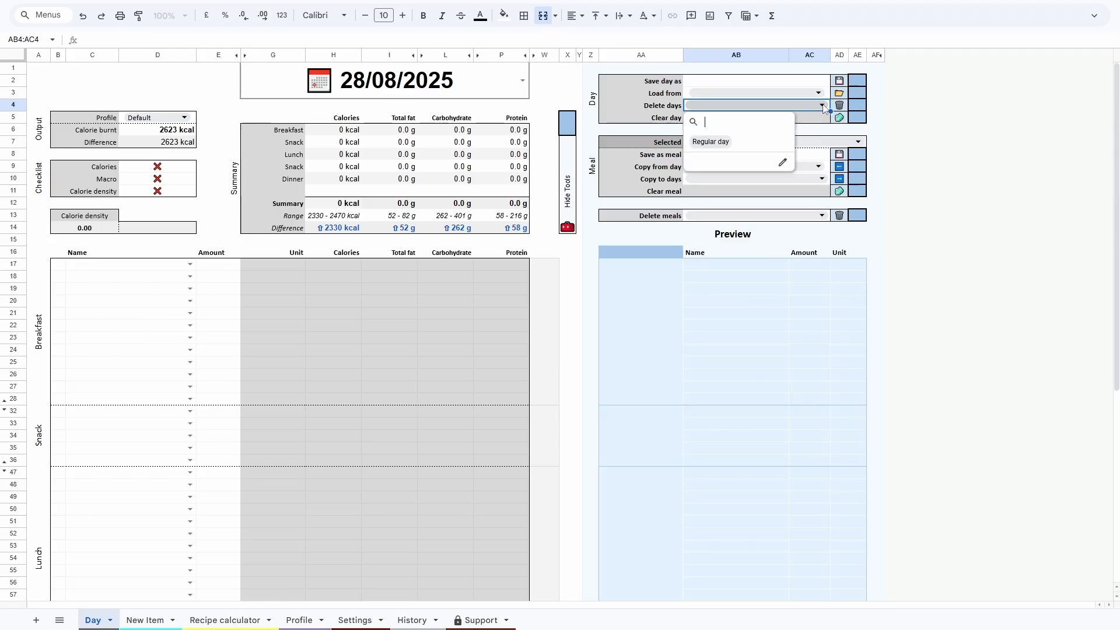
pyautogui.click(736, 142)
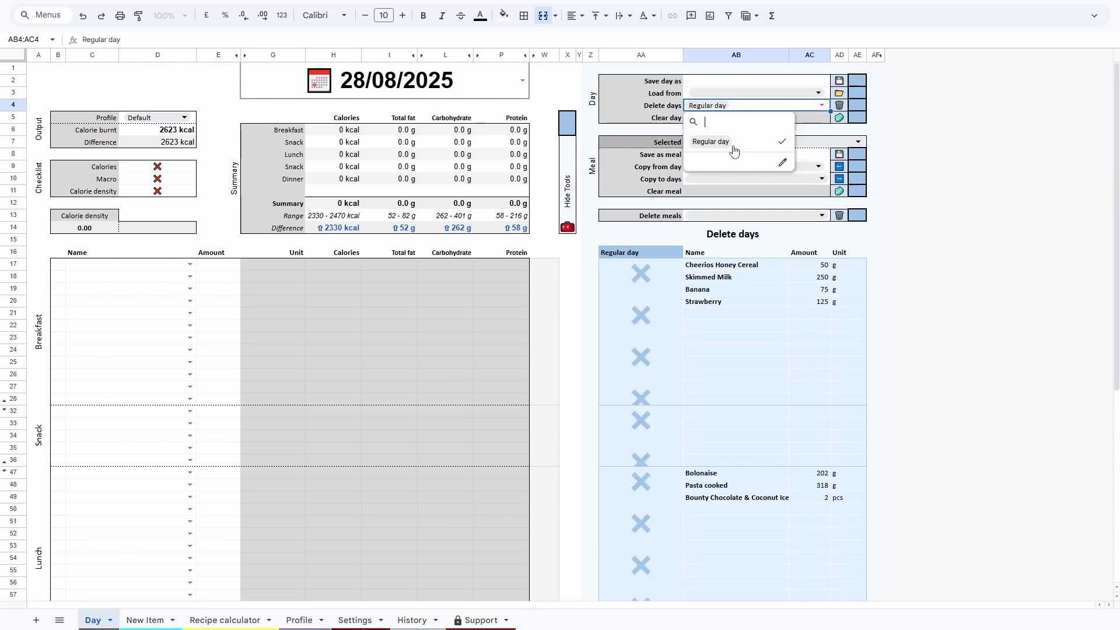
pyautogui.click(880, 119)
pyautogui.scroll(-3, 827, 315)
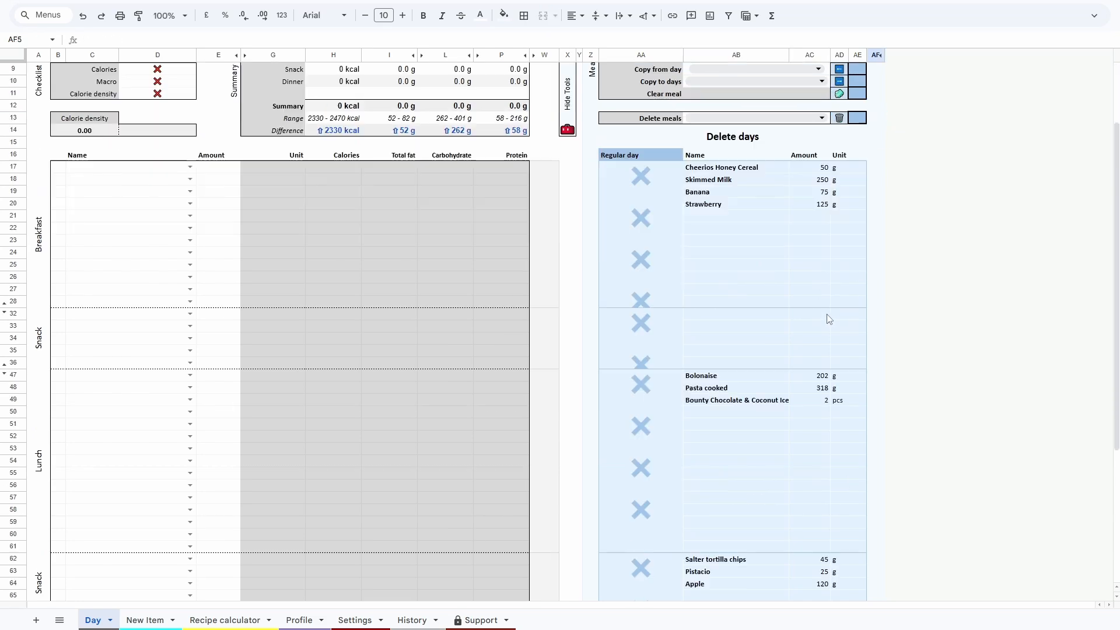
pyautogui.scroll(-6, 782, 284)
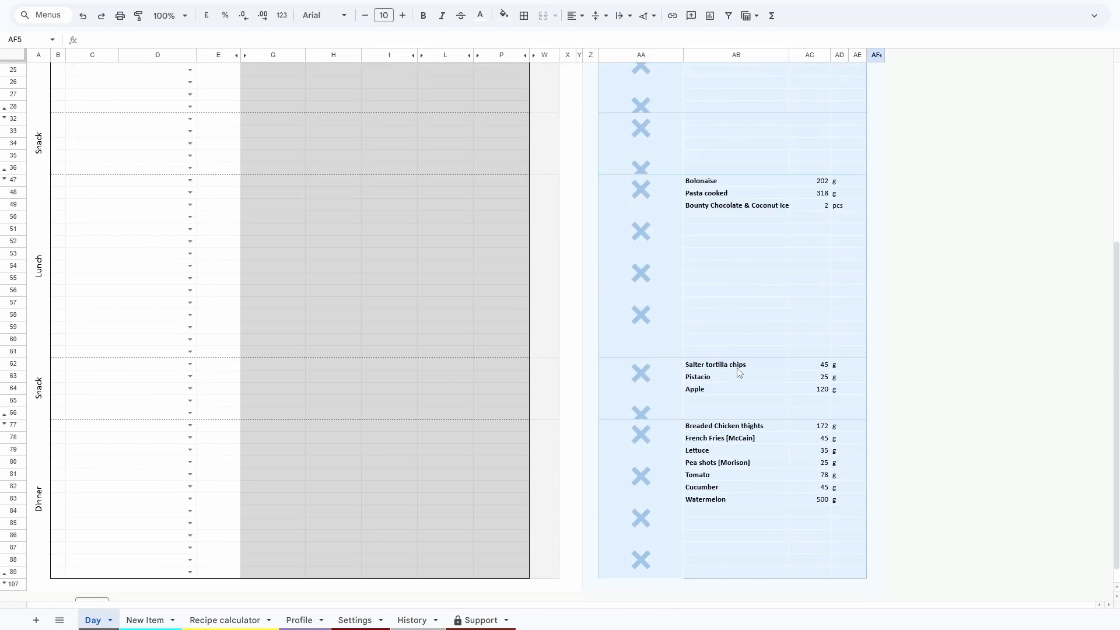
pyautogui.scroll(9, 660, 416)
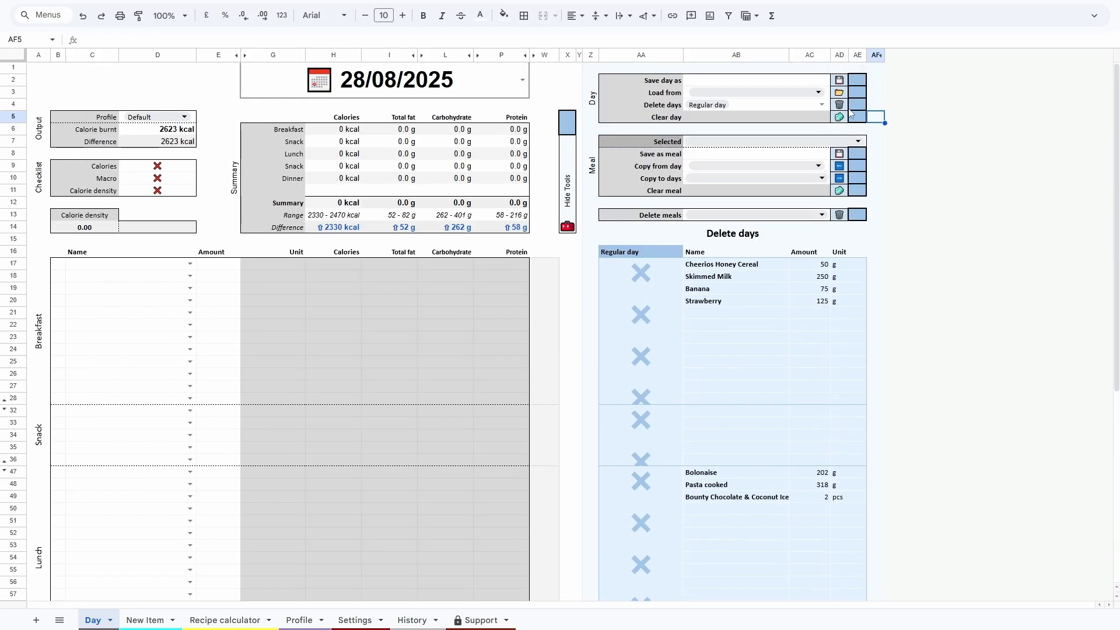
pyautogui.click(857, 105)
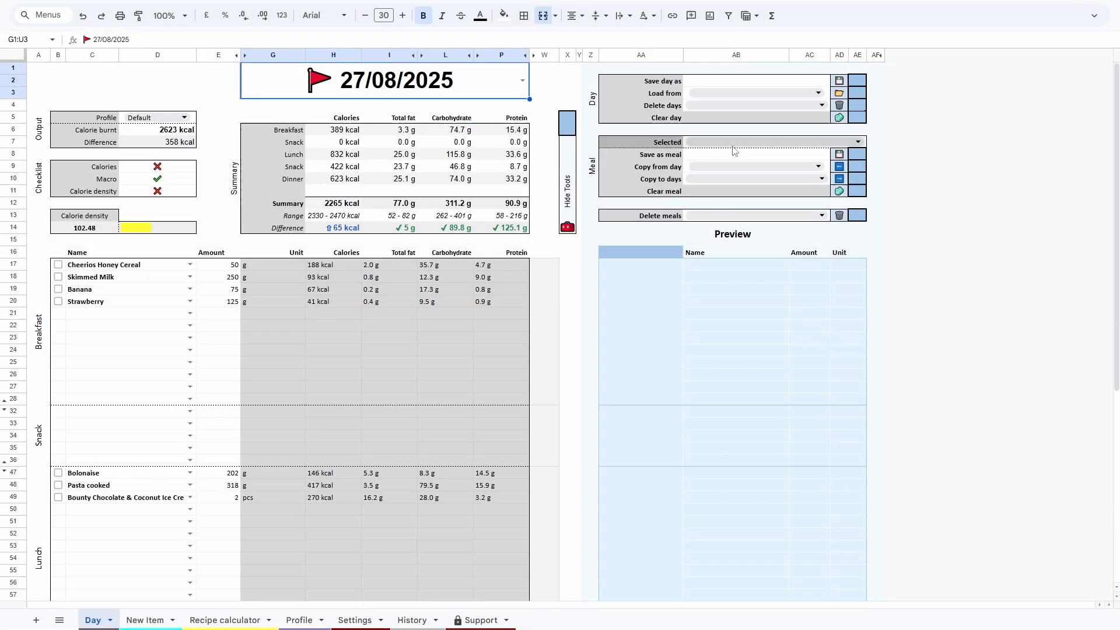
# Select the Breakfast and Lunch meals of 27/08/2025 for the meal tools and check the marked rows in the preview
pyautogui.click(677, 140)
pyautogui.click(698, 142)
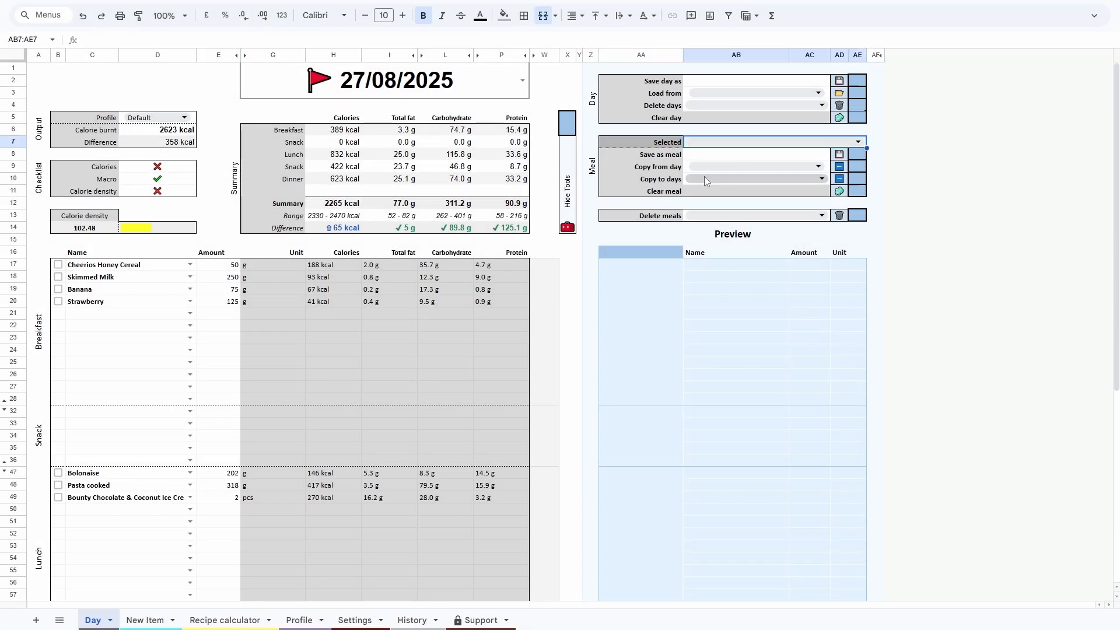
pyautogui.click(859, 143)
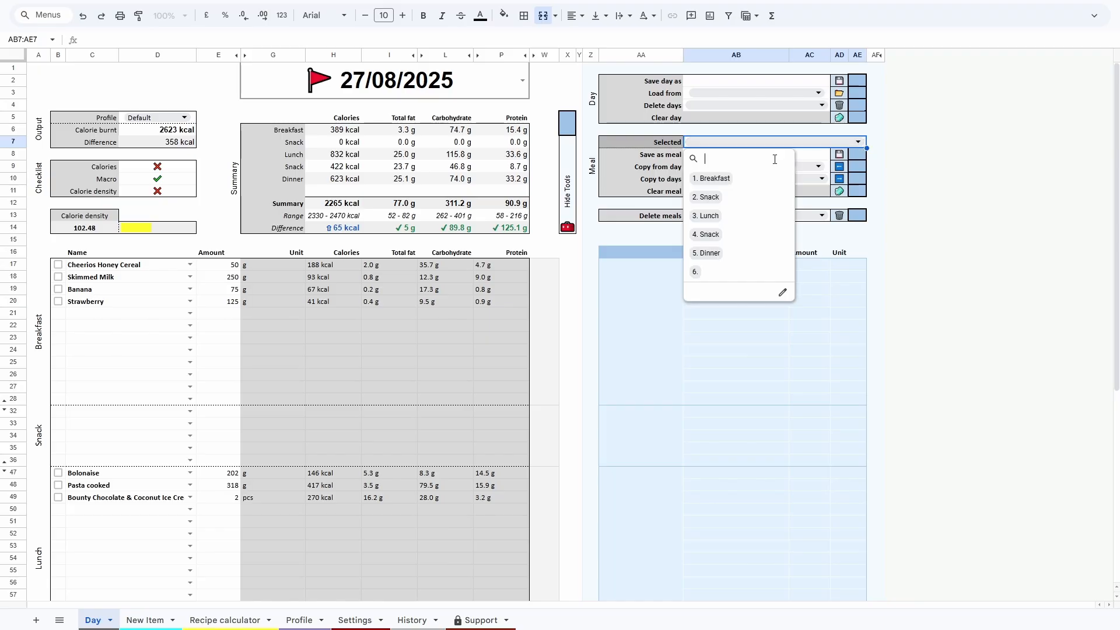
pyautogui.click(749, 181)
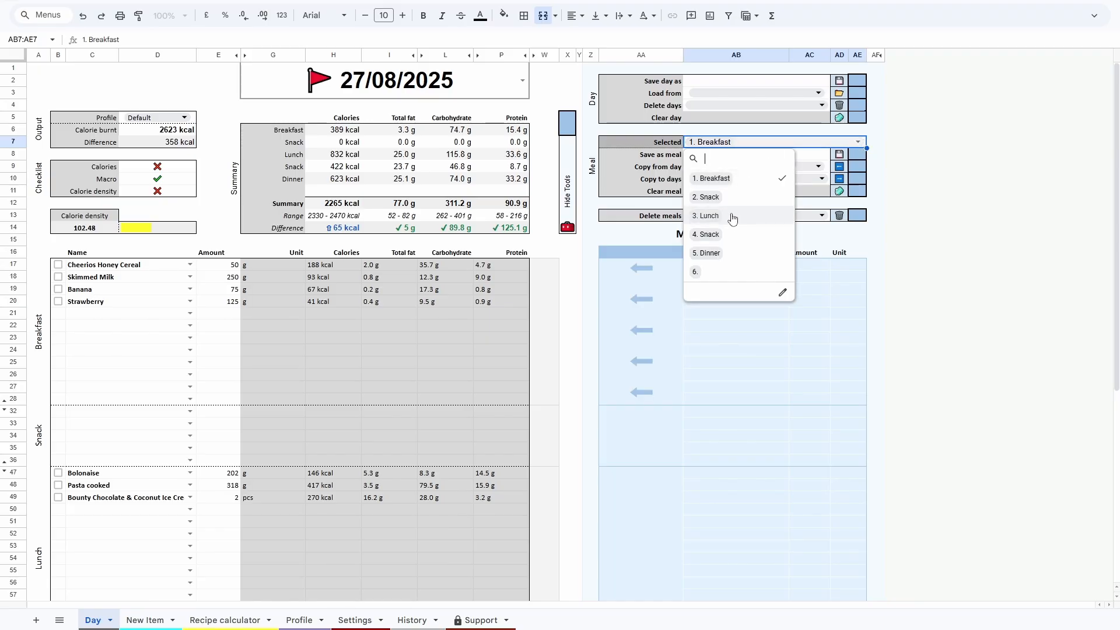
pyautogui.click(761, 215)
pyautogui.click(875, 230)
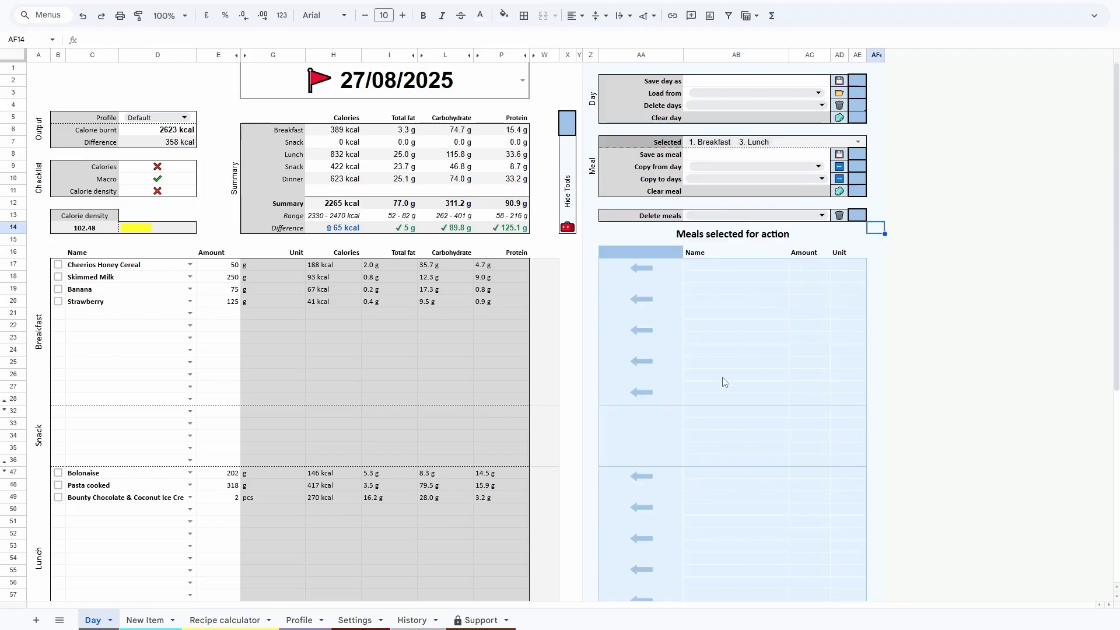
pyautogui.scroll(-3, 690, 405)
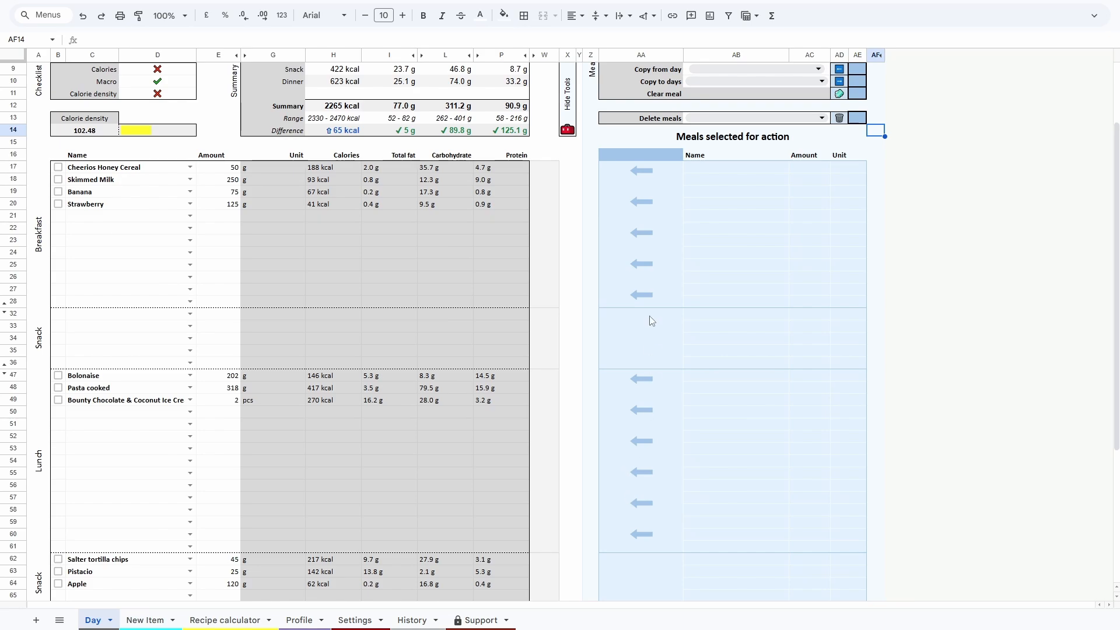
pyautogui.scroll(3, 647, 408)
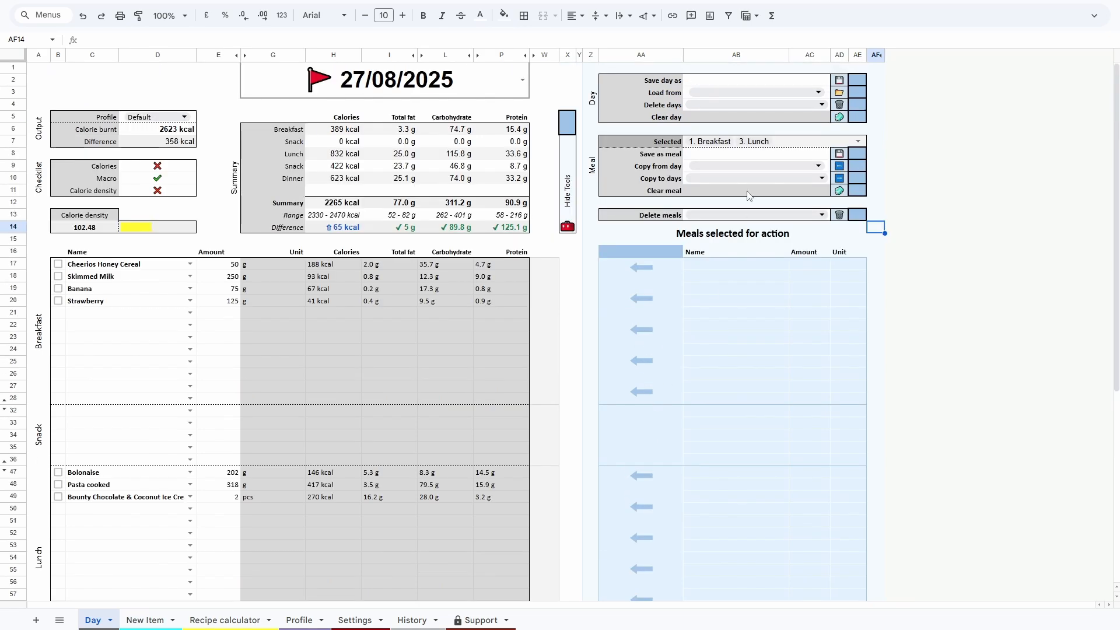
# Enter "Best breakfast" as the save name for the selected meals and check the naming in the preview
pyautogui.click(724, 155)
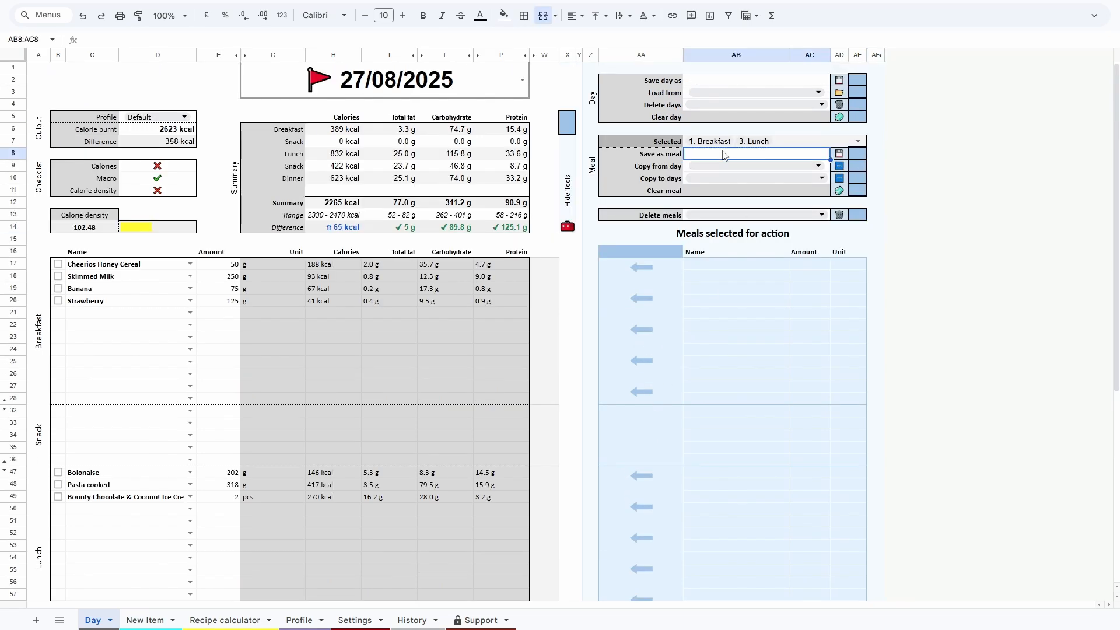
pyautogui.write('B')
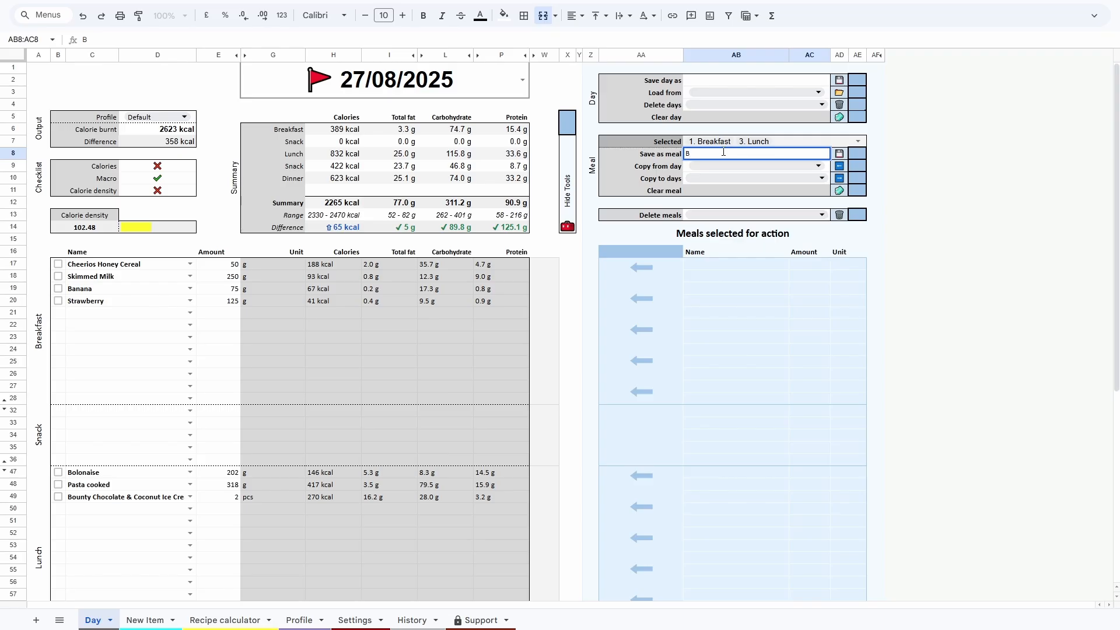
pyautogui.write('est breakfast')
pyautogui.press('Return')
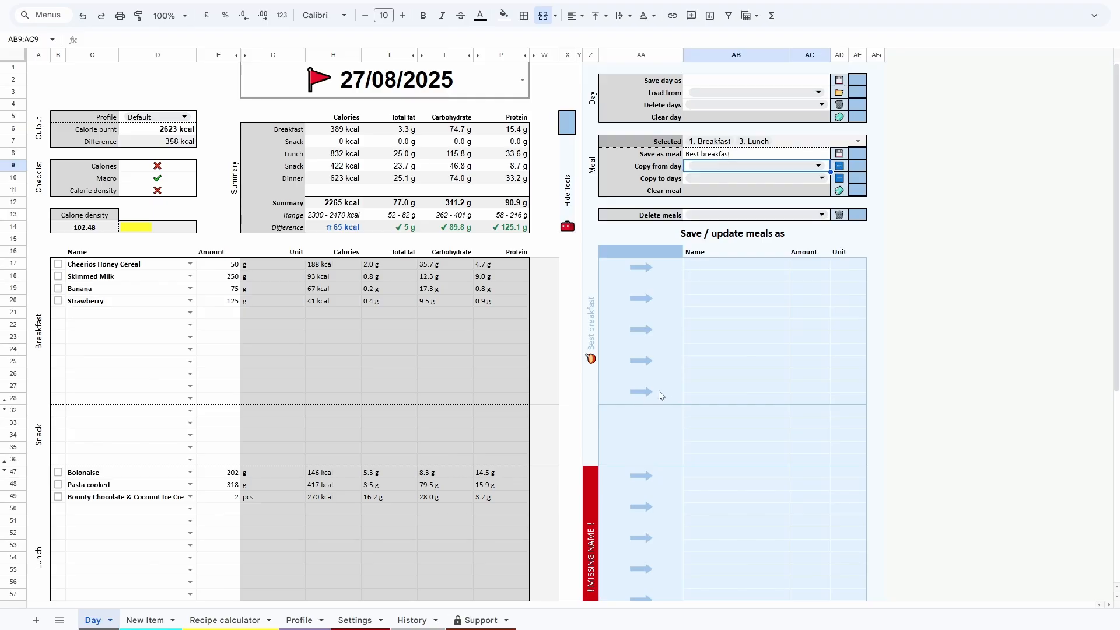
pyautogui.scroll(-3, 659, 401)
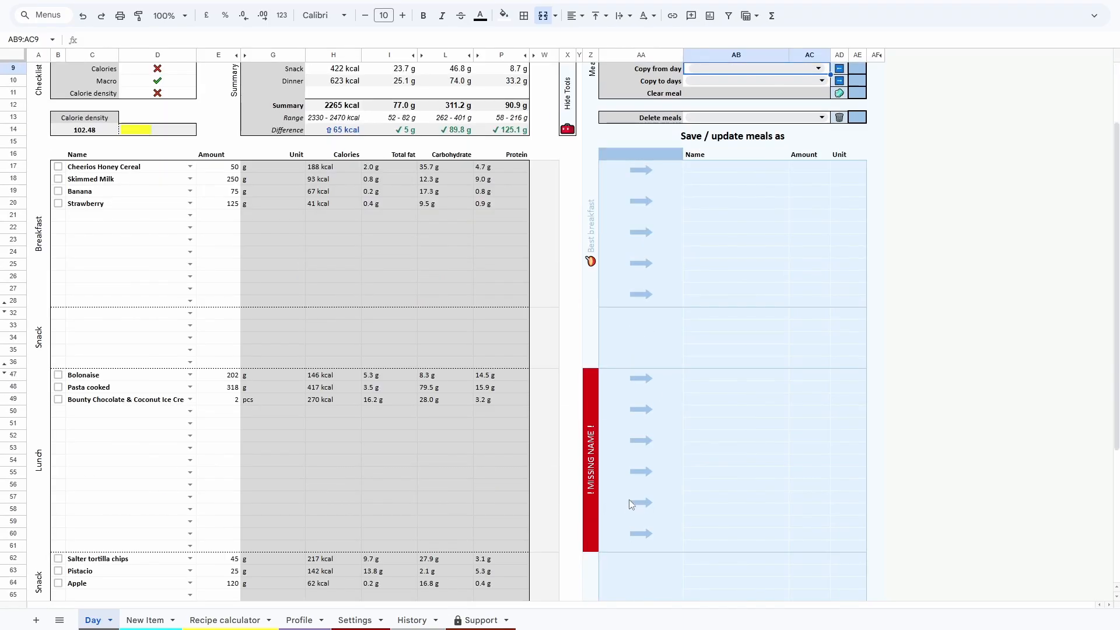
pyautogui.scroll(3, 733, 357)
# Extend the meal save names to "Best breakfast, Lunch" and save both selected meals
pyautogui.click(749, 155)
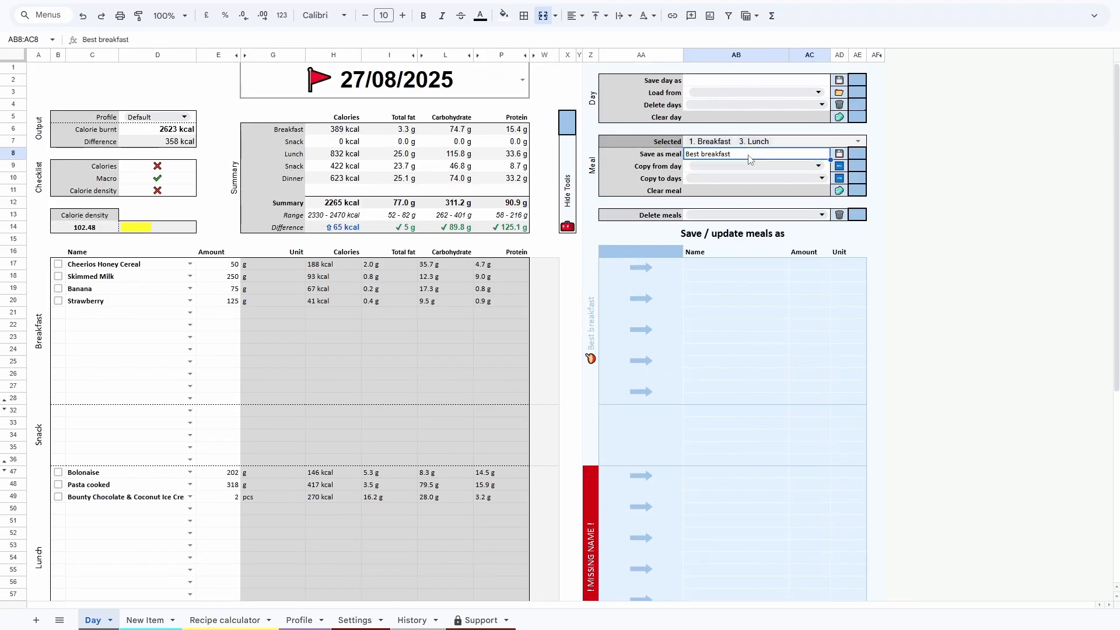
pyautogui.click(183, 40)
pyautogui.write(', Lunch')
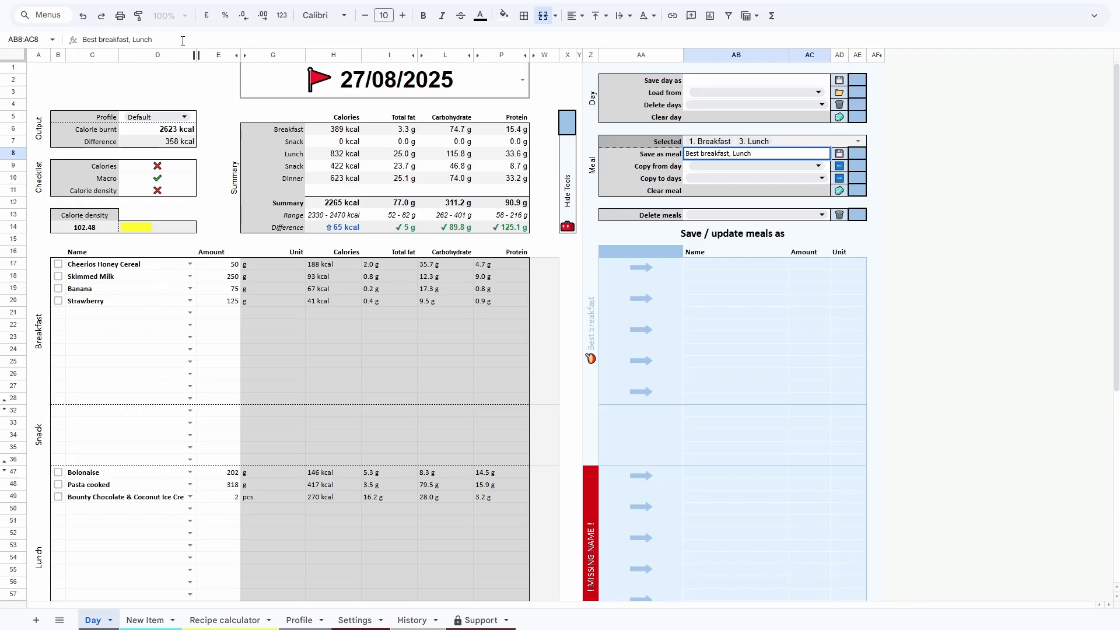
pyautogui.press('Return')
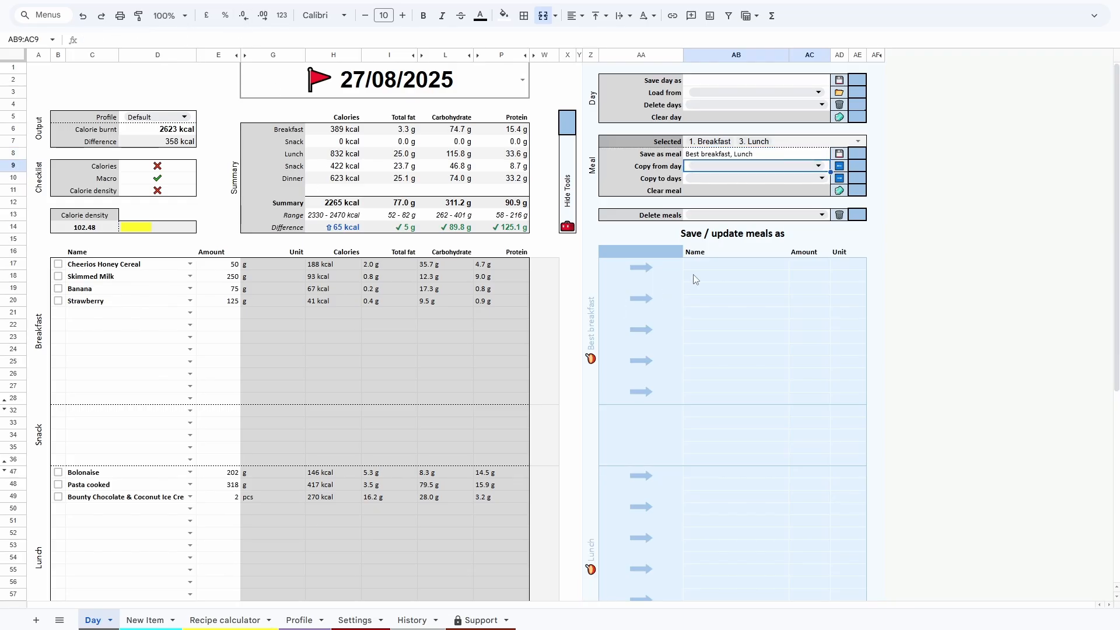
pyautogui.click(856, 155)
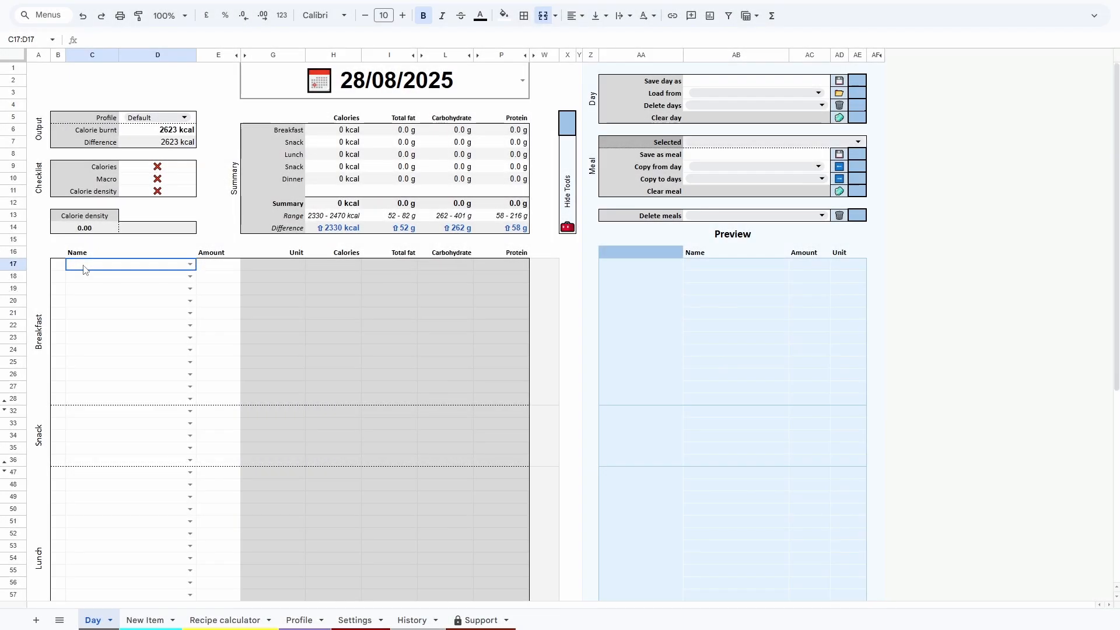
# Load the saved meal "Best breakfast" into the Breakfast section of the 28/08/2025 day
pyautogui.click(190, 264)
pyautogui.click(151, 285)
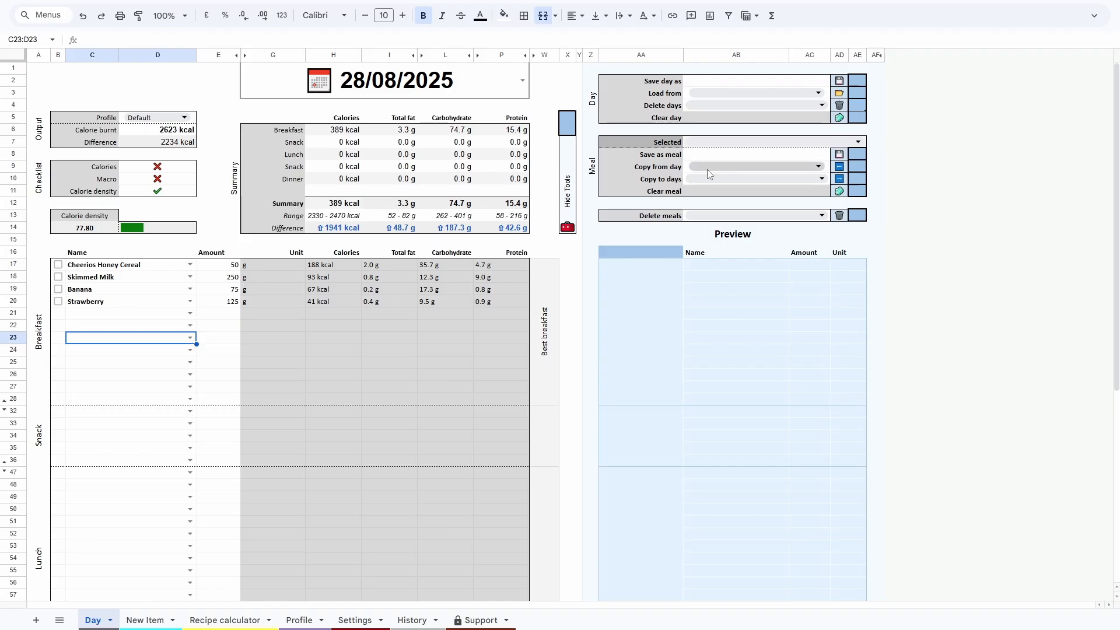
# Copy the Lunch meal from 27/08/2025 into the 28/08/2025 day after checking the preview
pyautogui.click(675, 170)
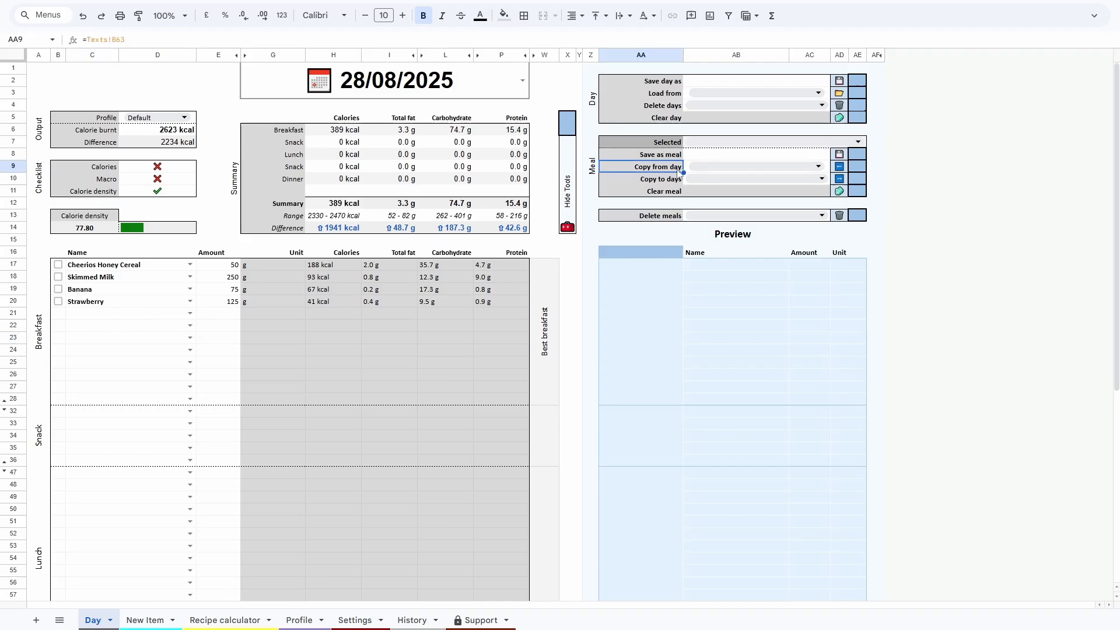
pyautogui.click(745, 170)
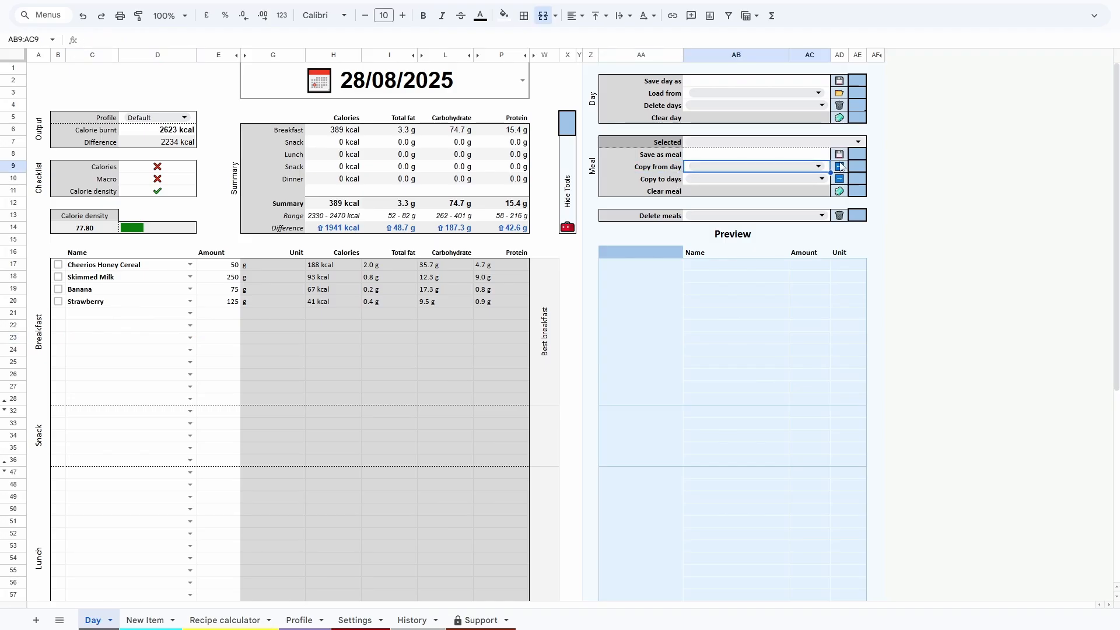
pyautogui.click(858, 143)
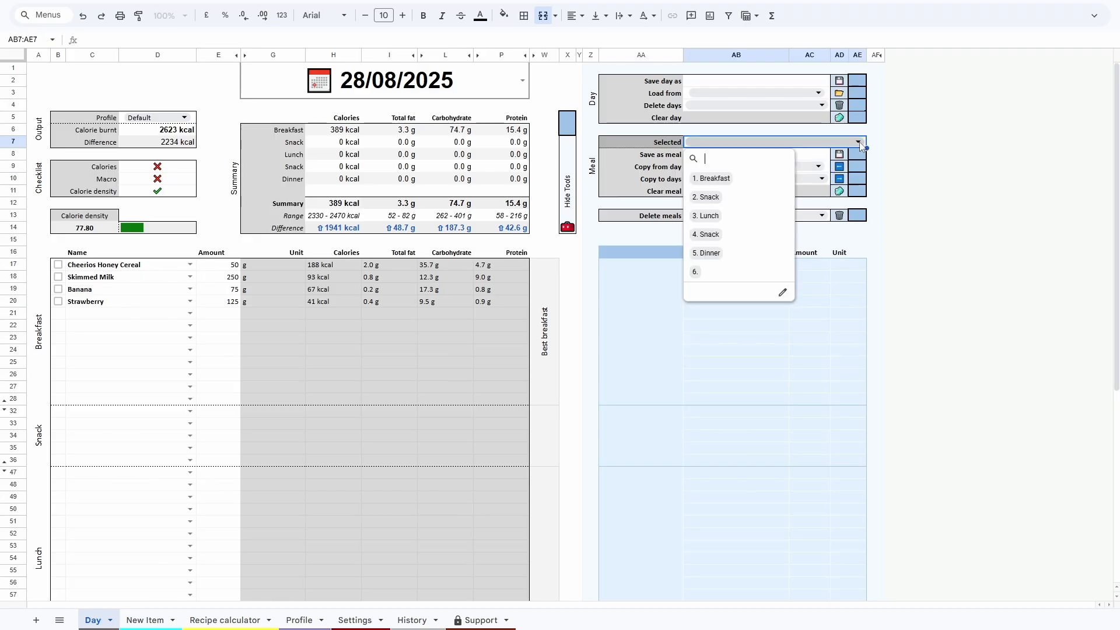
pyautogui.click(723, 217)
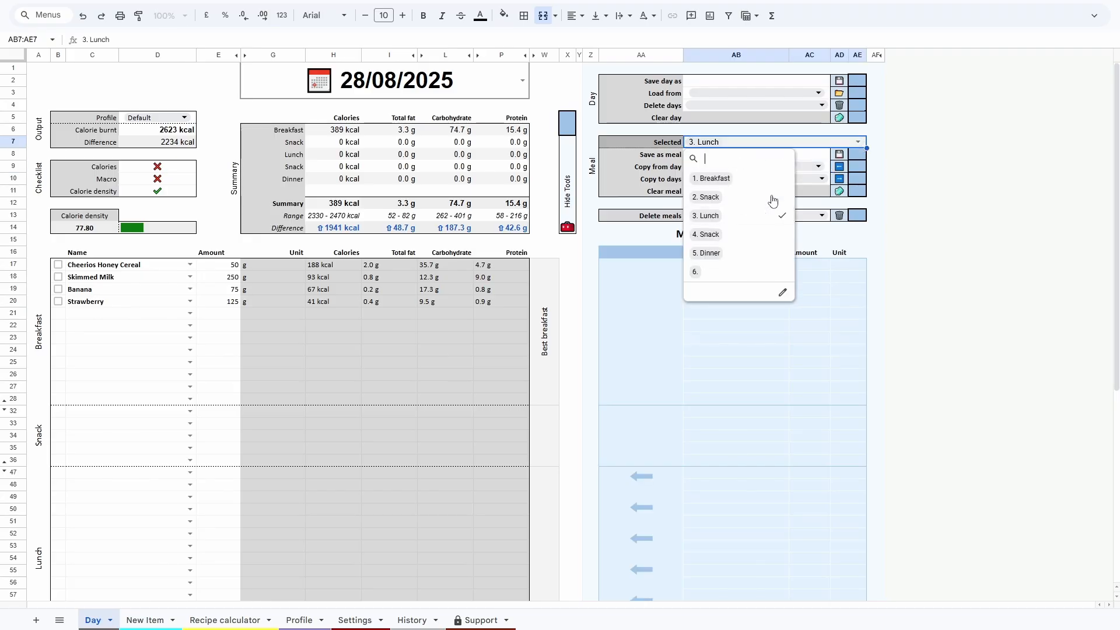
pyautogui.click(818, 166)
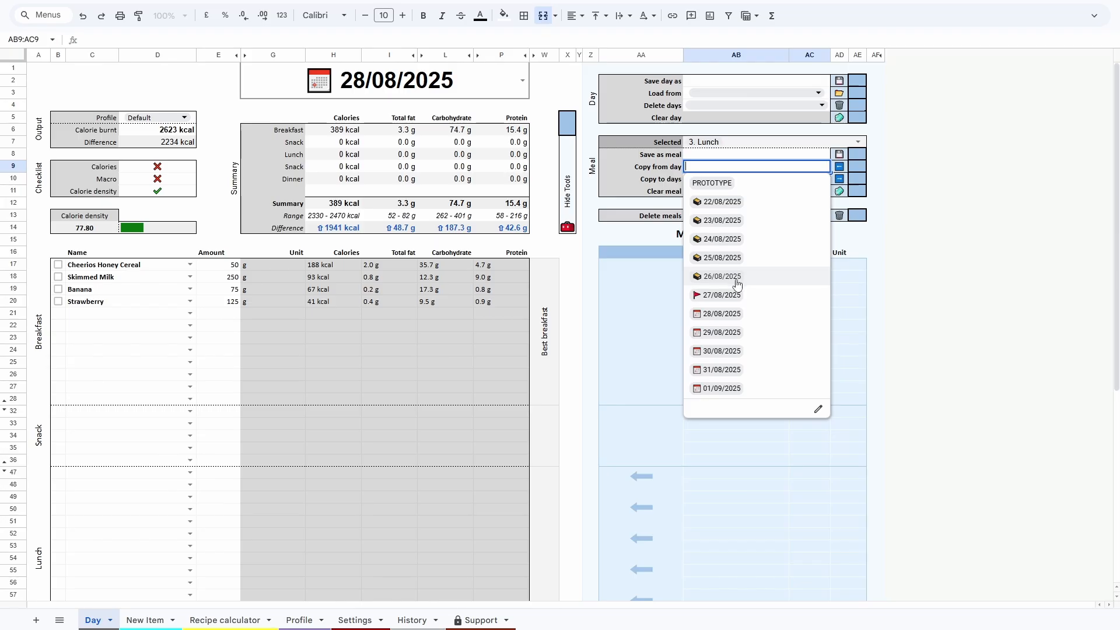
pyautogui.click(732, 296)
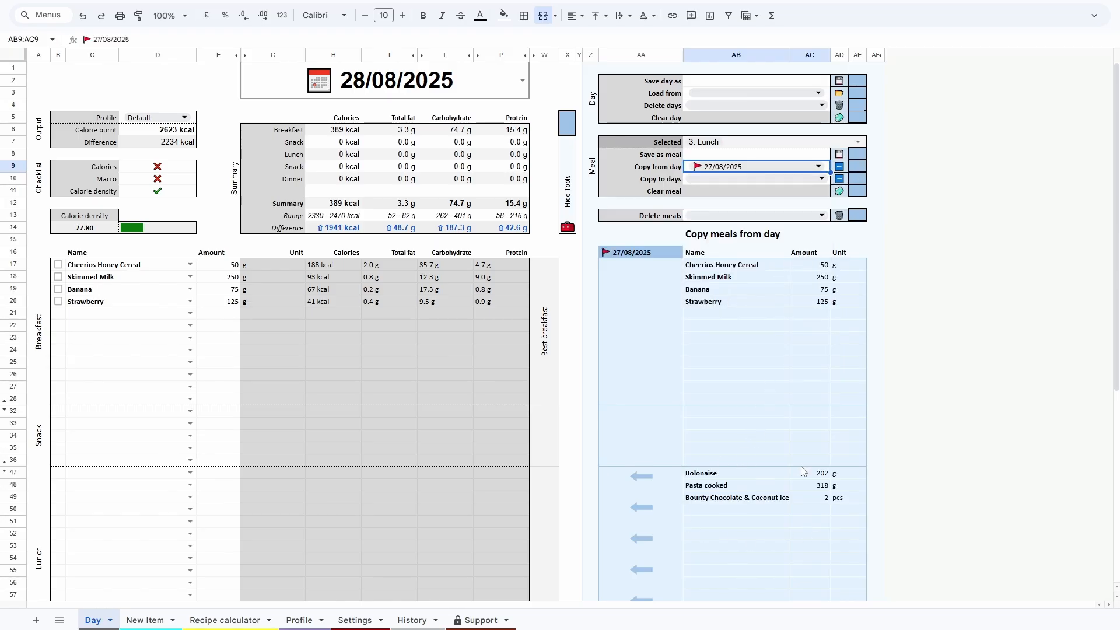
pyautogui.click(860, 169)
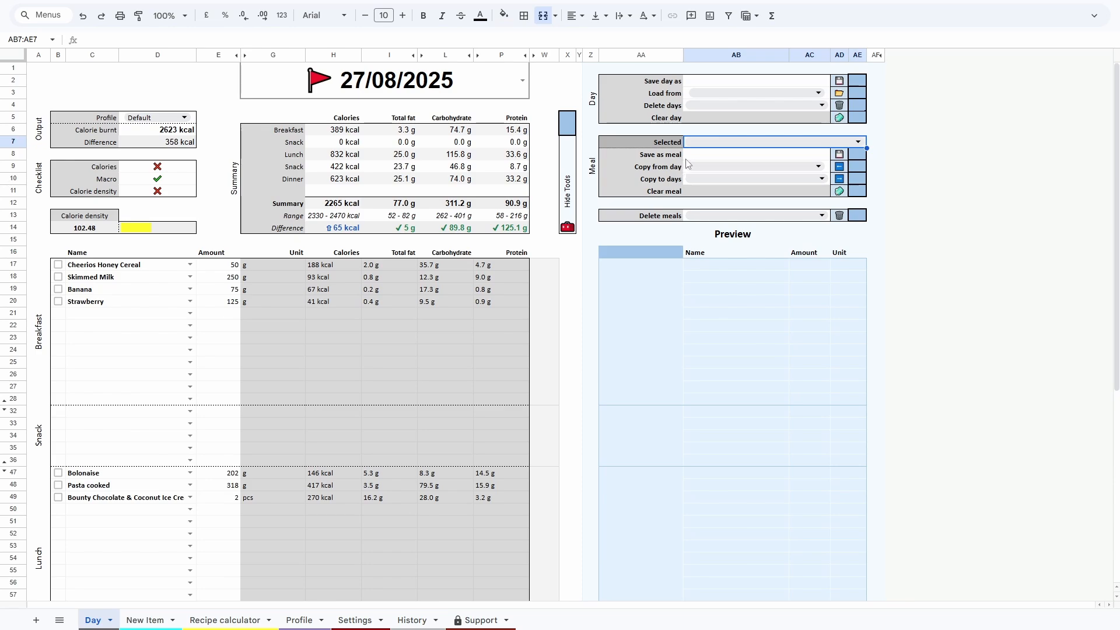
# Select the Dinner meal of the 27/08/2025 day for the meal tools
pyautogui.click(669, 185)
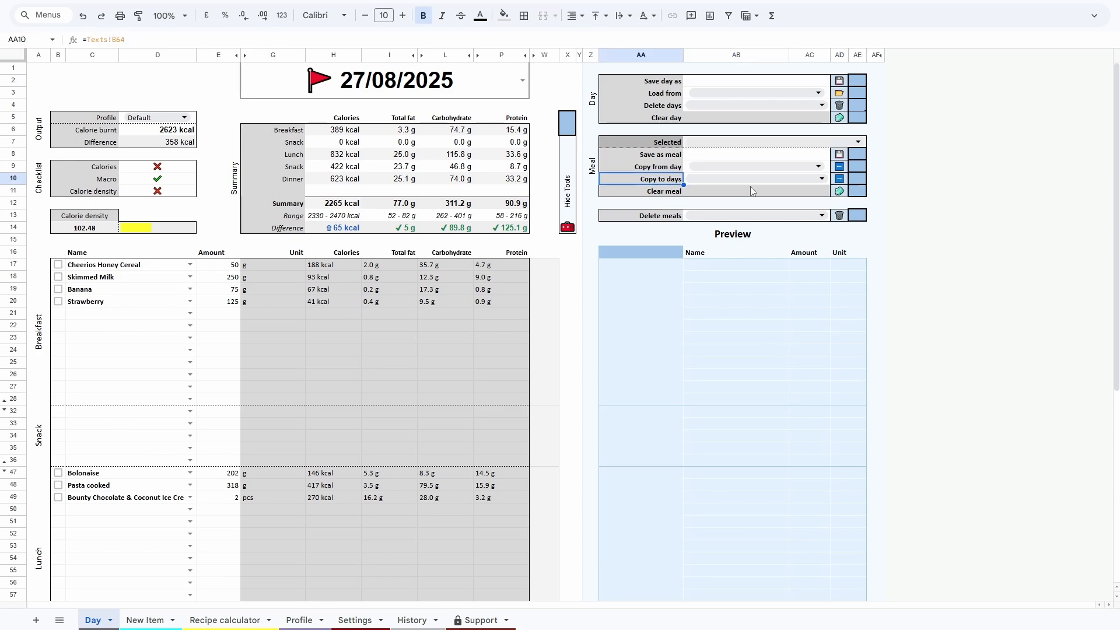
pyautogui.click(855, 144)
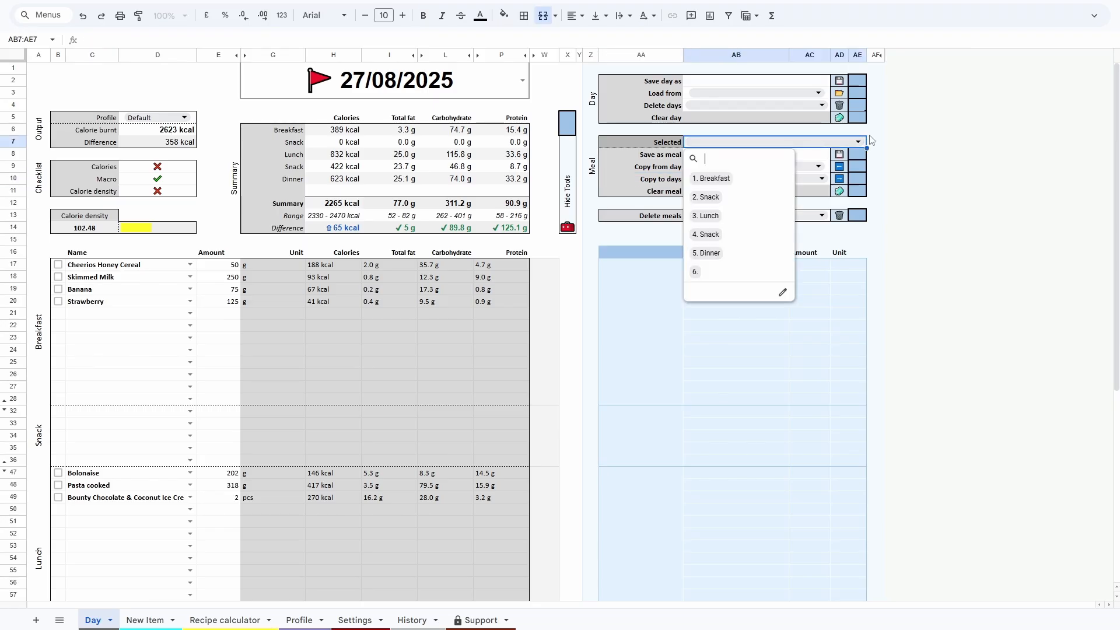
pyautogui.click(871, 141)
pyautogui.press('Left')
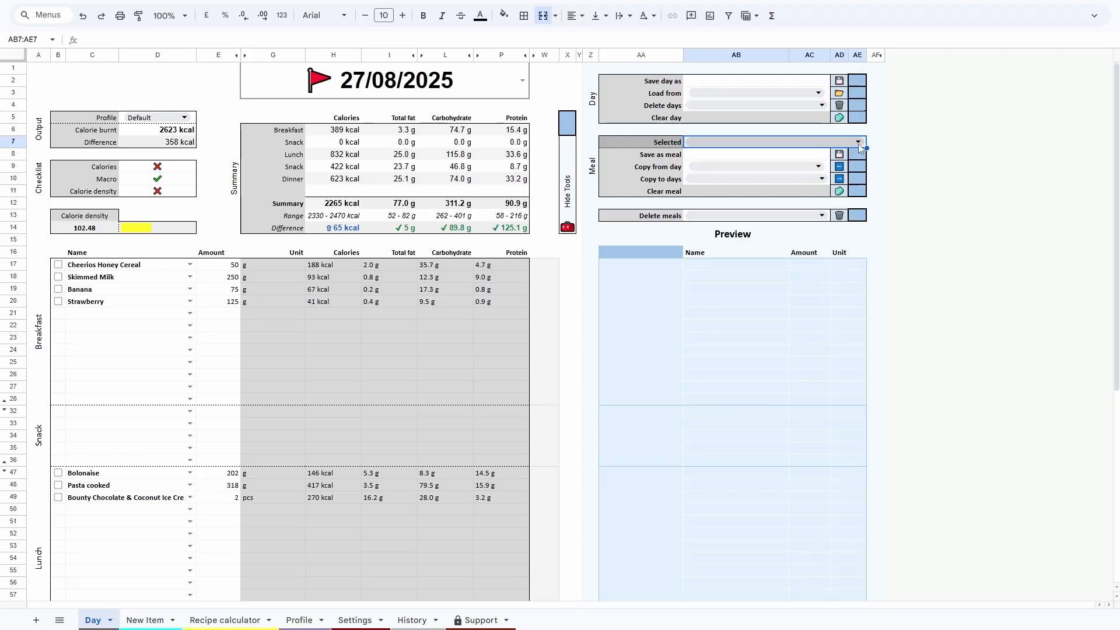
pyautogui.click(859, 141)
pyautogui.click(714, 256)
# Copy the selected Dinner meal to both 29/08/2025 and 28/08/2025 after reviewing the preview
pyautogui.click(766, 181)
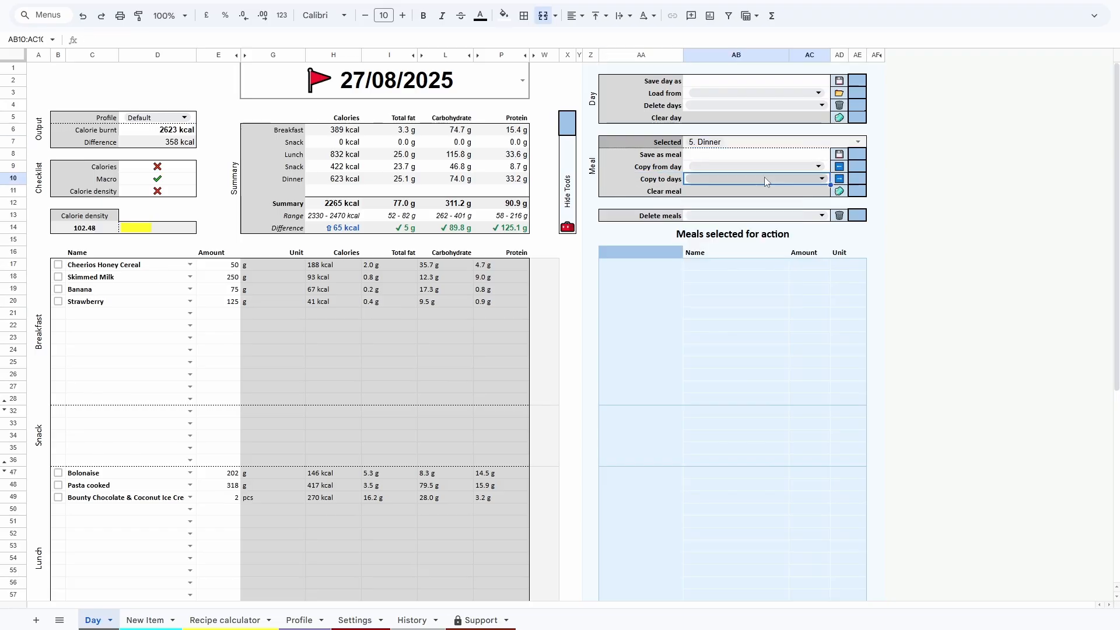
pyautogui.click(766, 181)
pyautogui.click(720, 365)
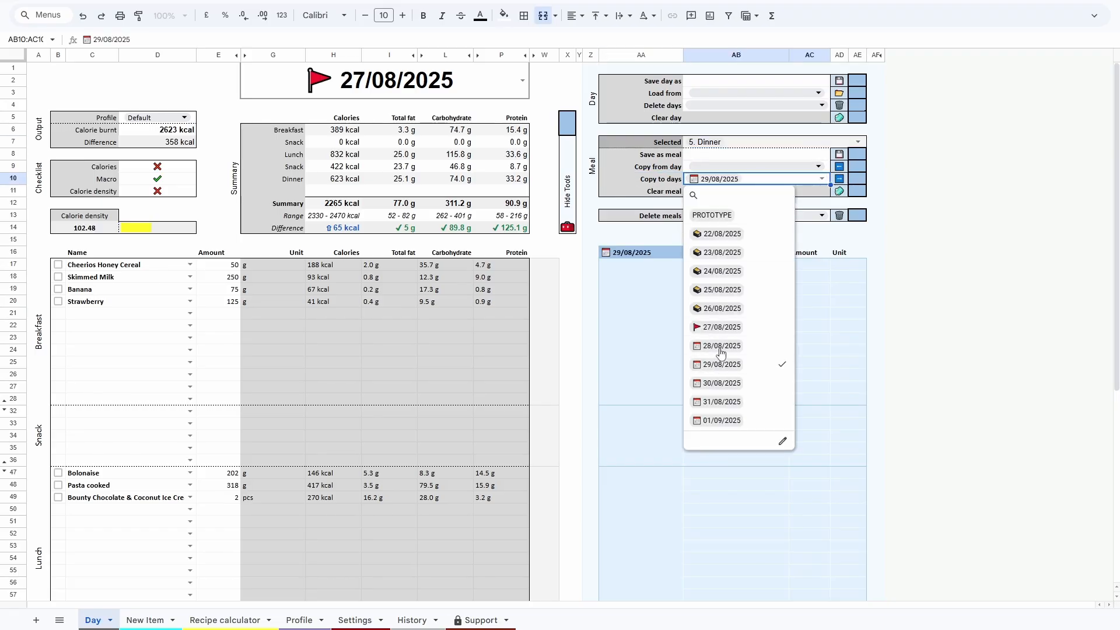
pyautogui.click(721, 347)
pyautogui.click(666, 182)
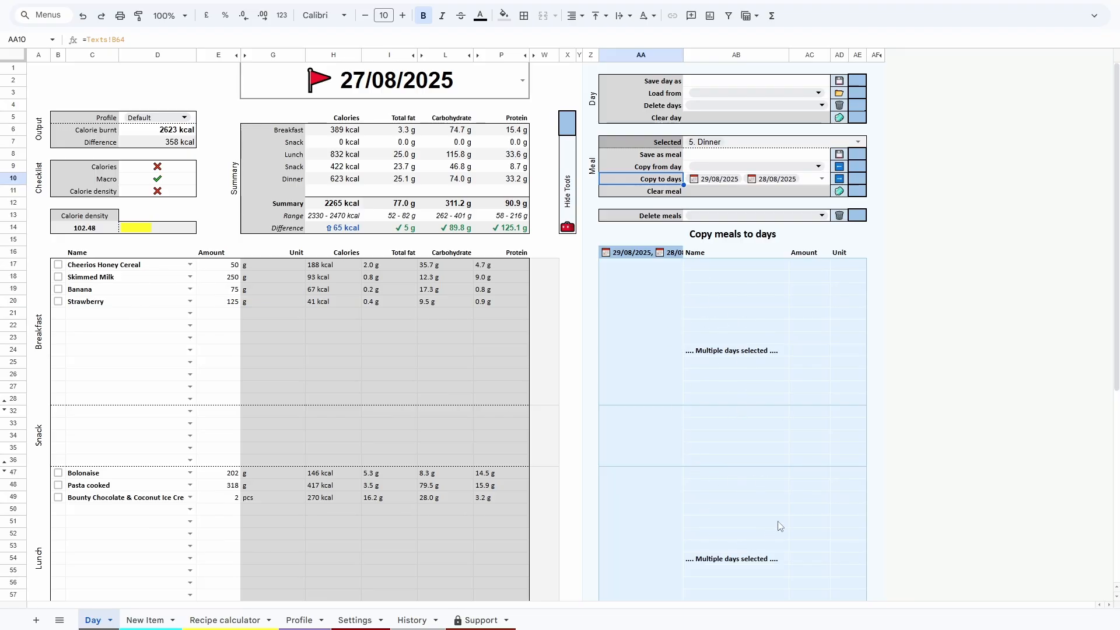
pyautogui.scroll(-5, 795, 425)
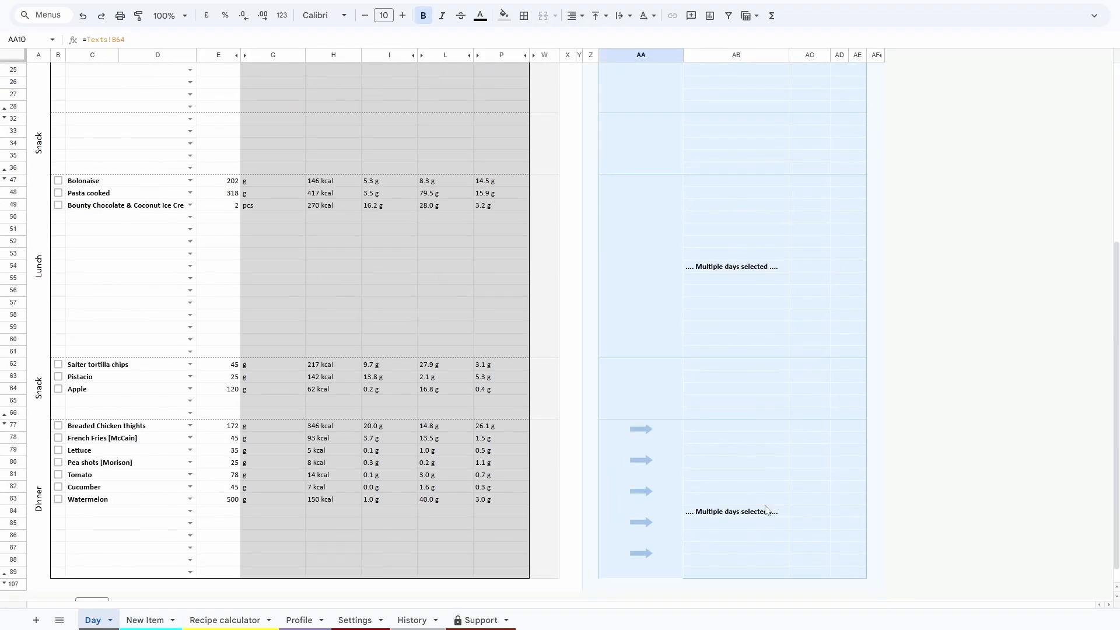
pyautogui.scroll(3, 780, 495)
pyautogui.scroll(3, 781, 495)
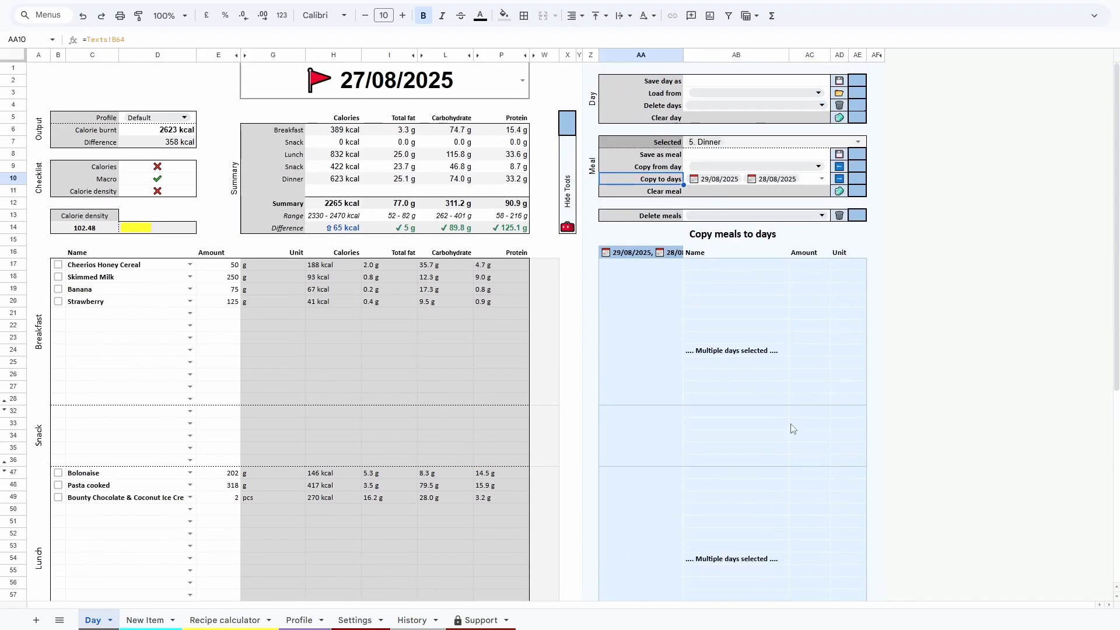
pyautogui.click(857, 178)
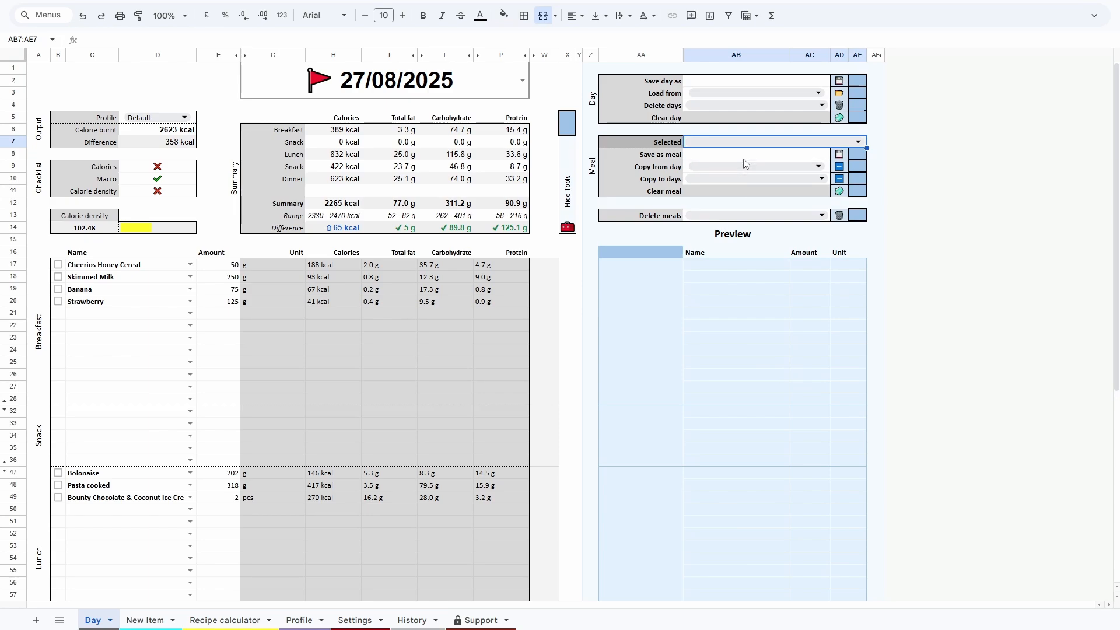
# Clear the Breakfast and Lunch meals from the 27/08/2025 day with the Clear meal tool
pyautogui.click(681, 184)
pyautogui.press('Down')
pyautogui.press('Right')
pyautogui.press('Right')
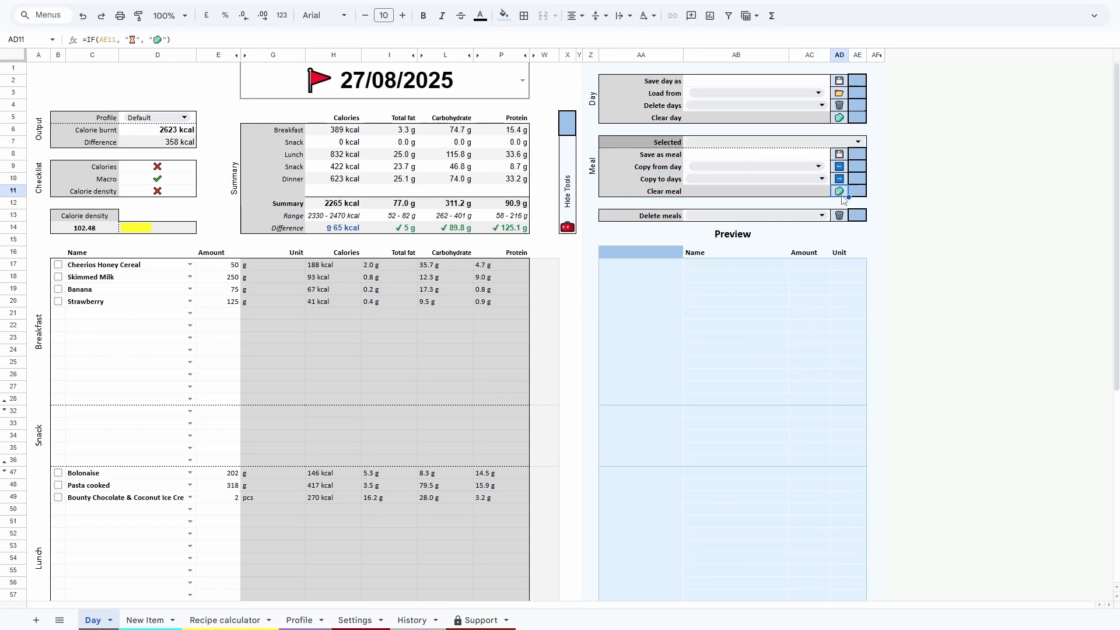
pyautogui.click(859, 142)
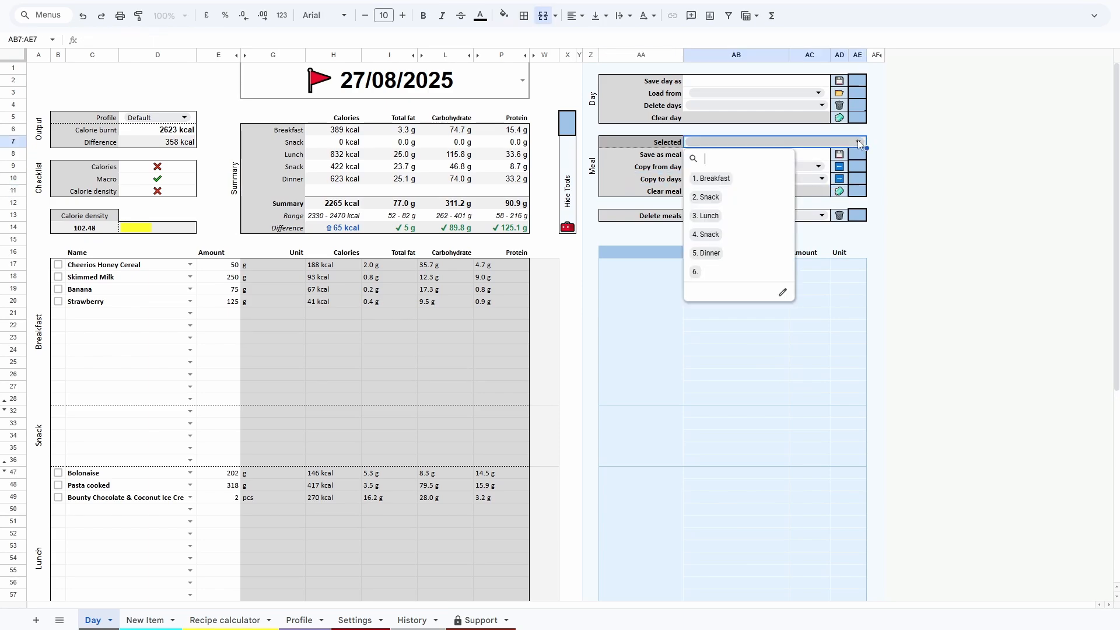
pyautogui.click(715, 215)
pyautogui.click(821, 195)
pyautogui.click(865, 192)
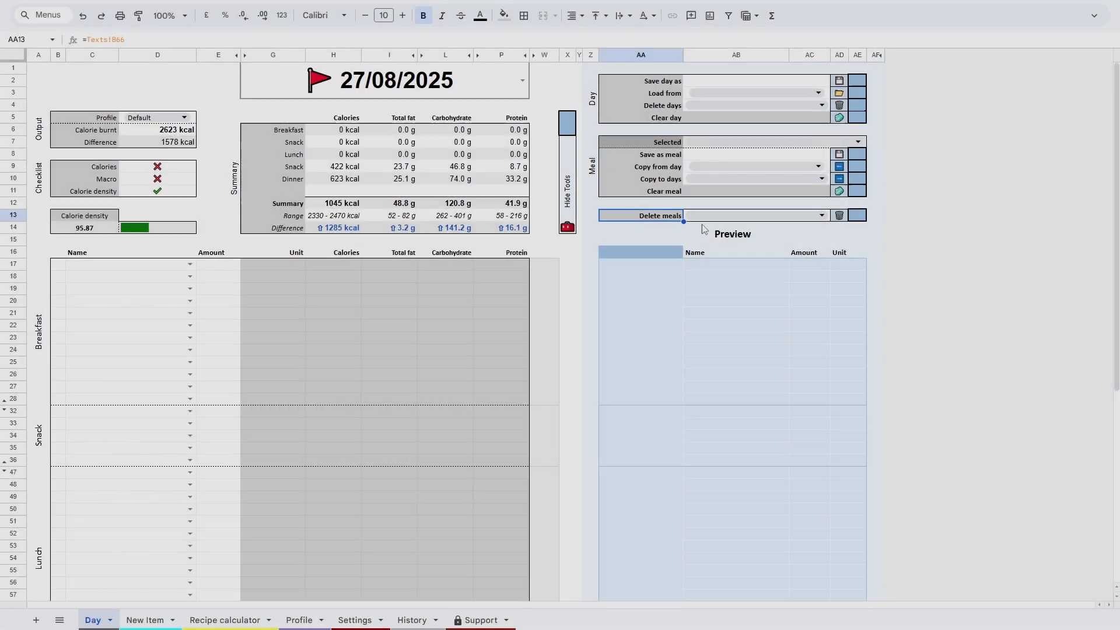
# Delete the saved meal "Best breakfast" with the Delete meals tool after reviewing its contents in the preview
pyautogui.click(659, 214)
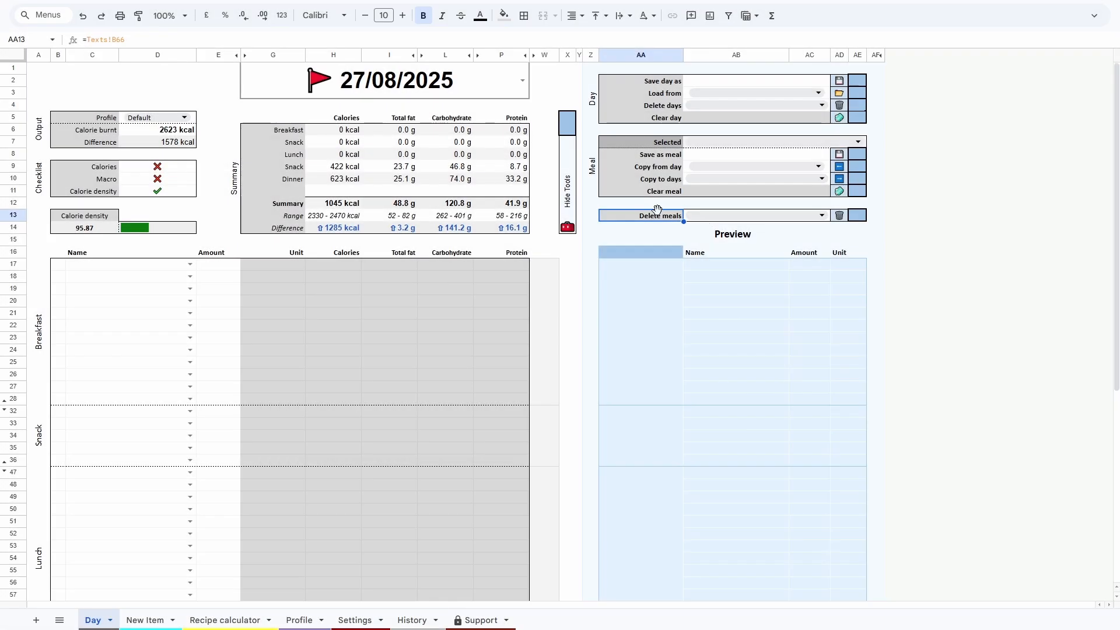
pyautogui.click(808, 220)
pyautogui.click(772, 253)
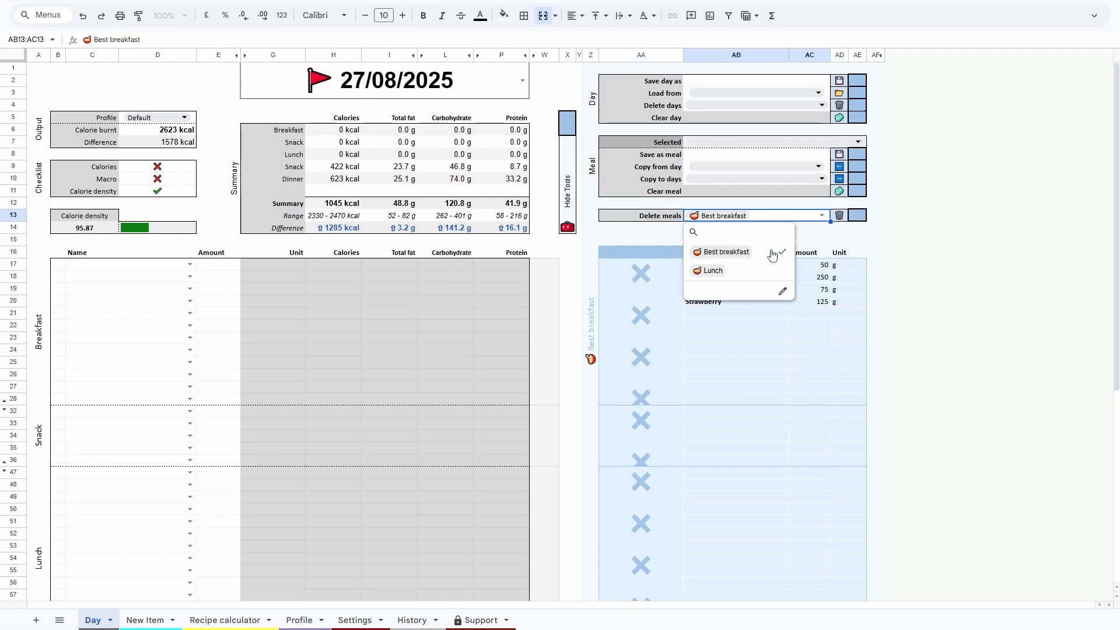
pyautogui.click(828, 235)
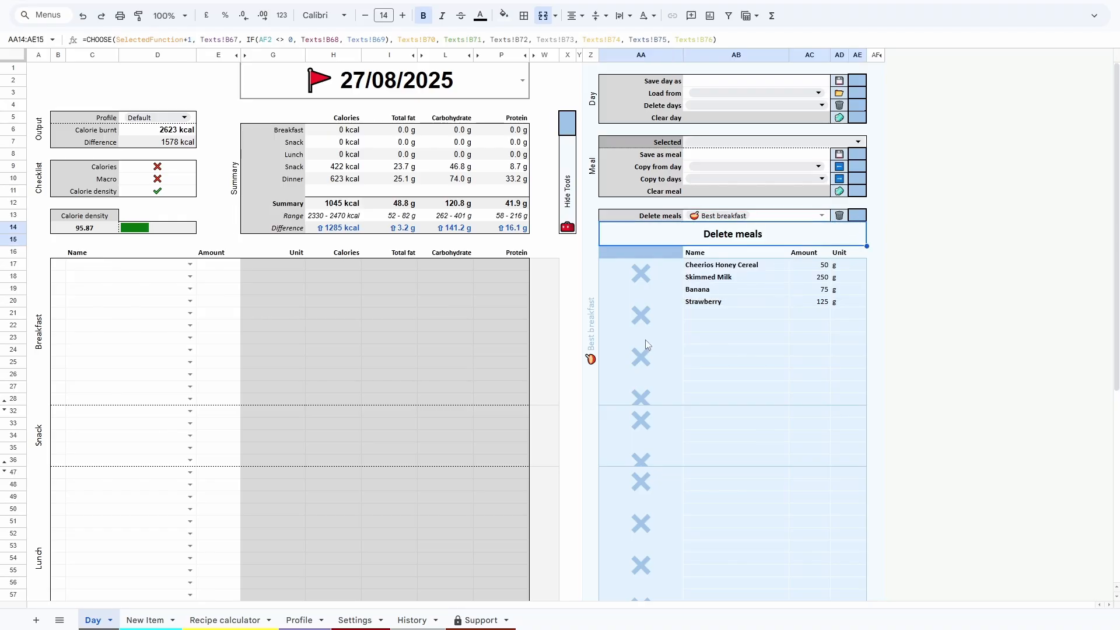
pyautogui.click(857, 216)
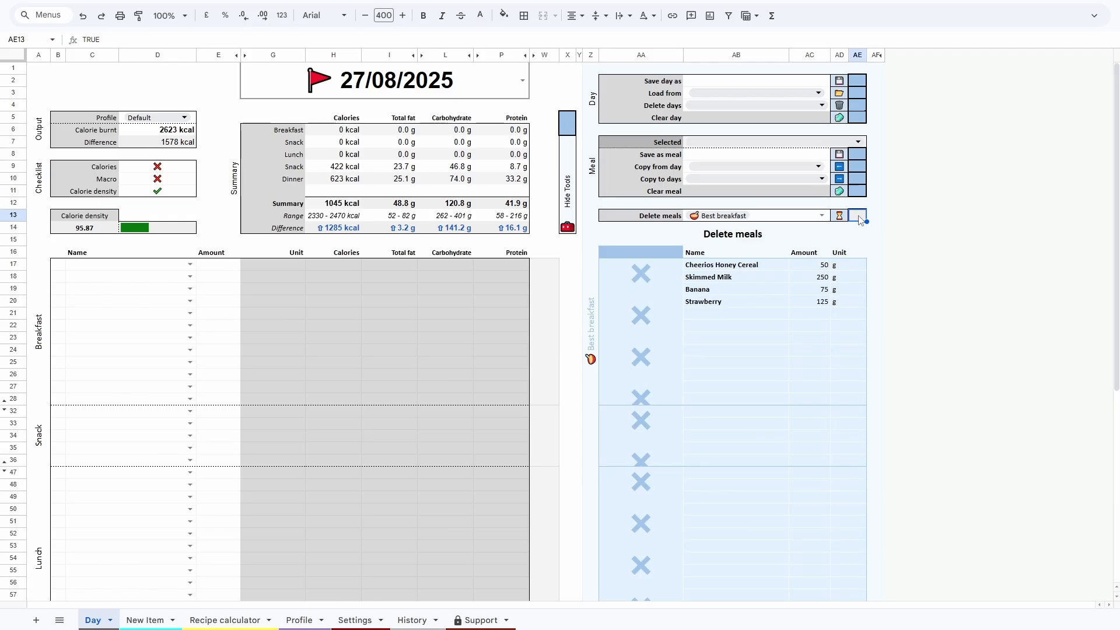